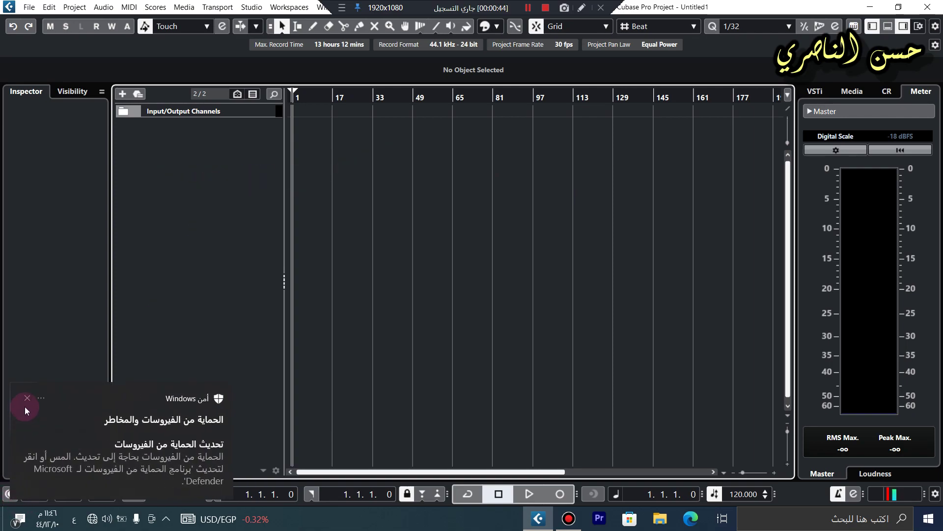
Dismiss the Windows virus-protection notification
click(25, 398)
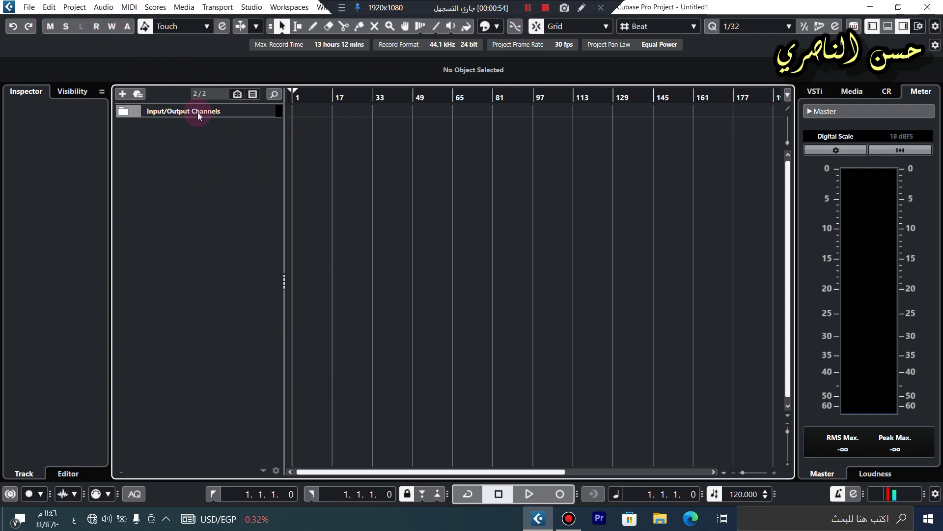
click(294, 88)
scroll(500, 80, right, 6)
scroll(141, 148, left, 6)
drag(742, 472, 691, 466)
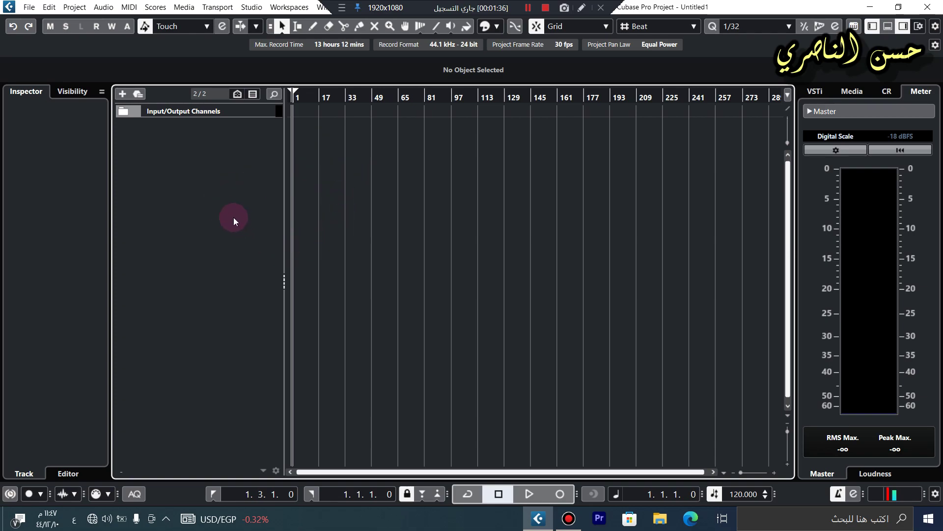
Add one mono audio track using Input 1 and Stereo Out, and enlarge the track's height
right_click(216, 170)
click(269, 177)
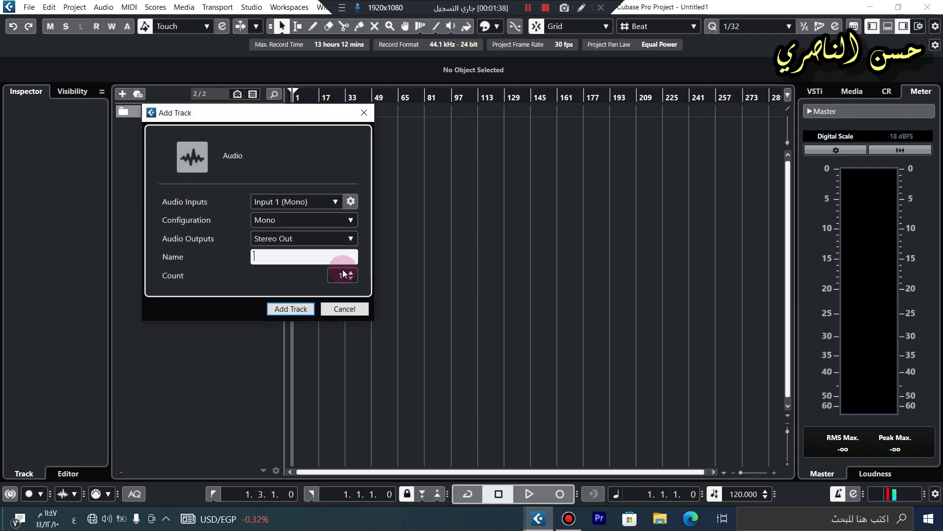
click(280, 309)
drag(326, 95, 333, 99)
key(h)
drag(238, 143, 238, 253)
Set the locators around the first bar, from 1.1.1.0 to 2.1.1.0, and turn on cycle mode
click(303, 101)
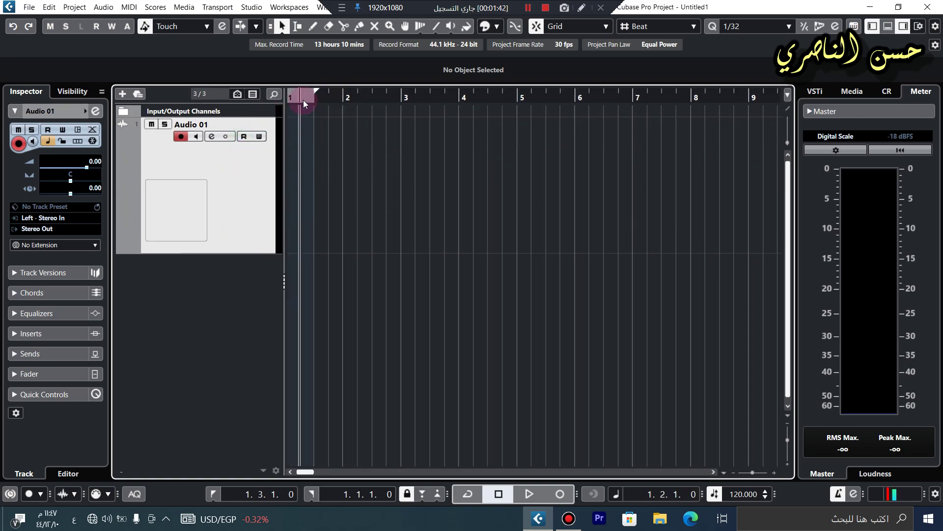
drag(315, 93, 653, 106)
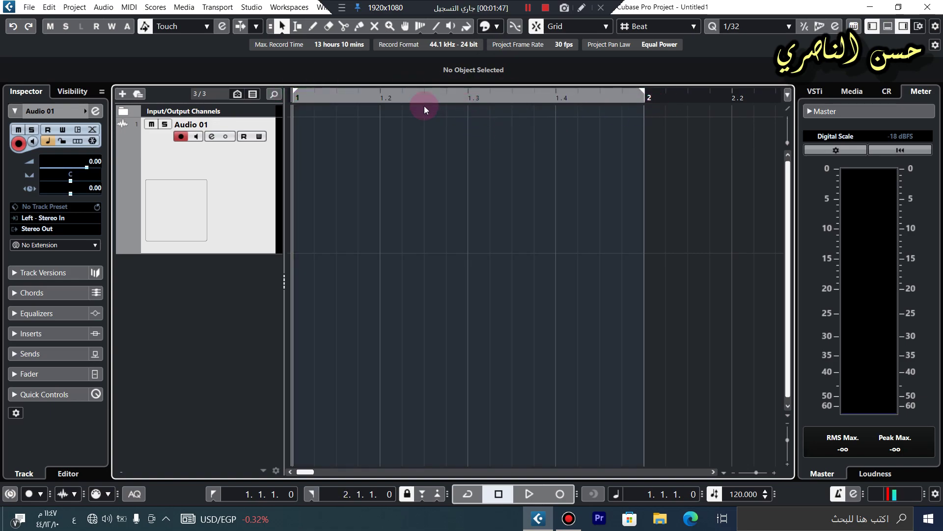
click(396, 95)
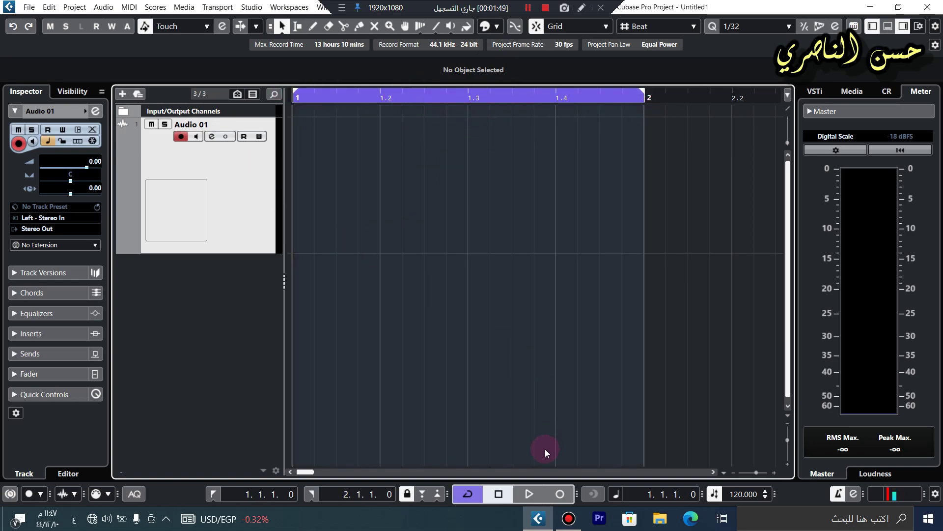
Record a vocal take over the cycled bar on the audio track, stop recording and select the recorded event
click(560, 493)
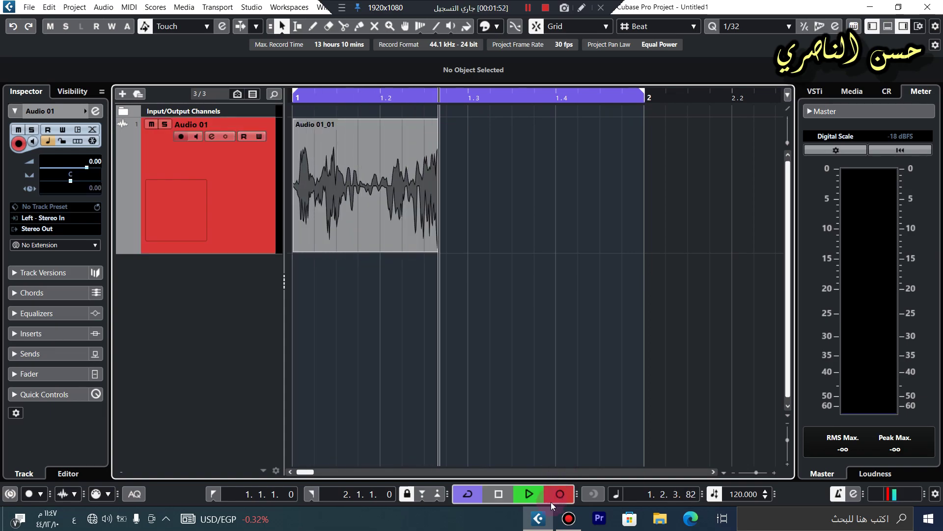
click(498, 494)
click(388, 227)
click(680, 222)
click(386, 206)
click(301, 247)
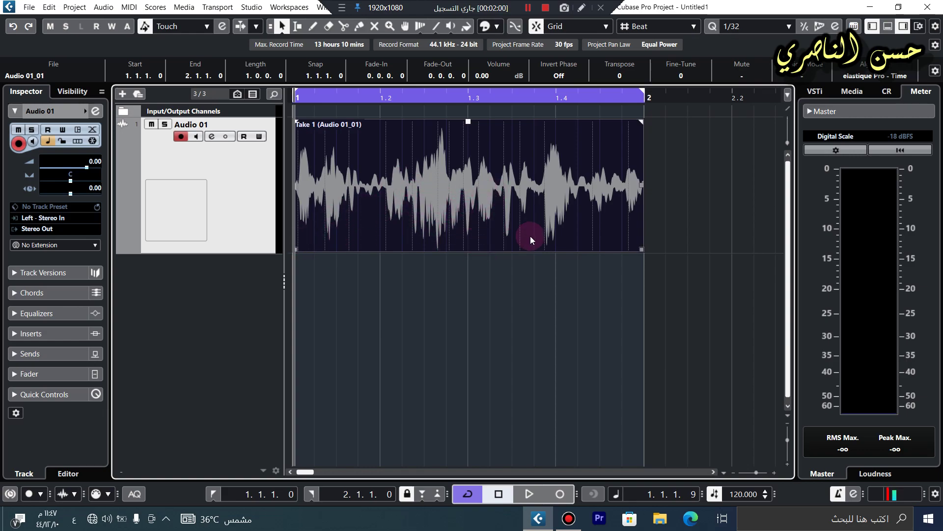
Draw event volume dips over the loud peaks between beats 1.2 and 1.3 and just before beat 1.4 with the Draw tool
drag(305, 96, 291, 109)
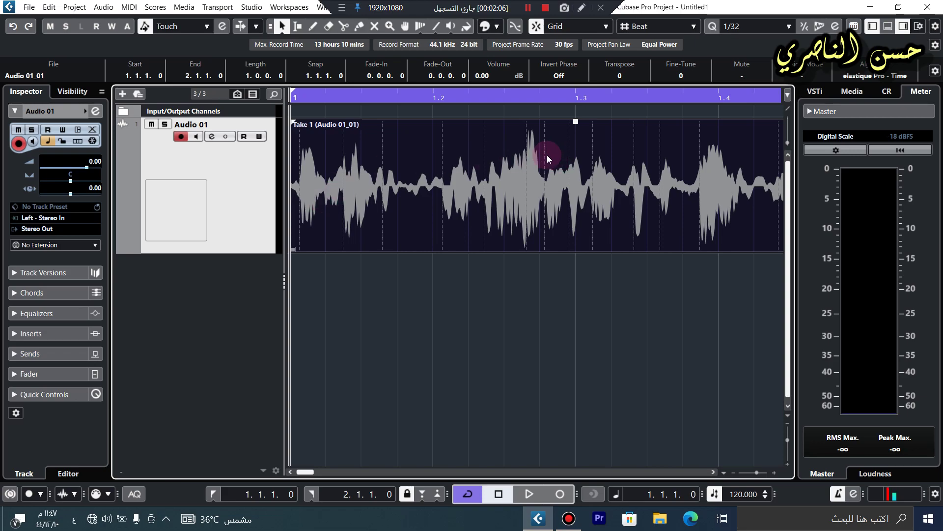
click(313, 26)
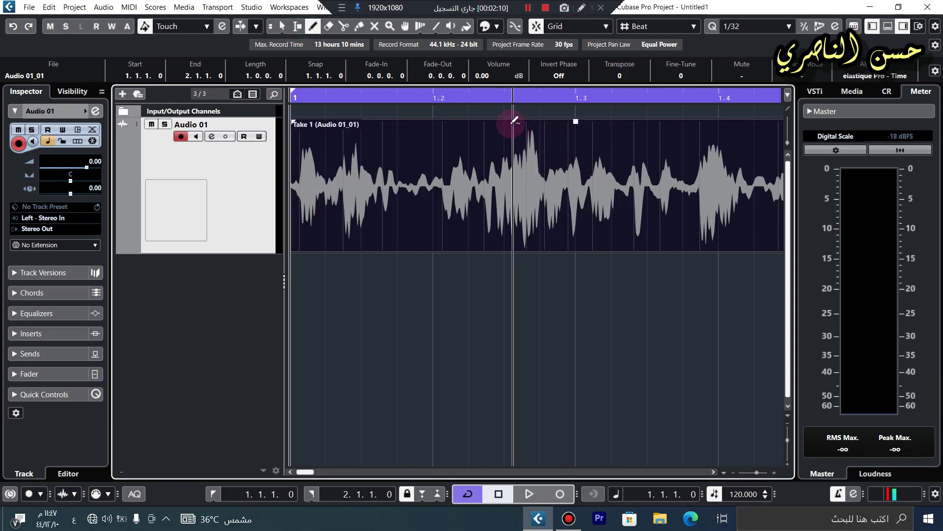
mouse_move(496, 120)
mouse_down()
mouse_move(550, 124)
mouse_move(525, 133)
mouse_move(531, 196)
mouse_up()
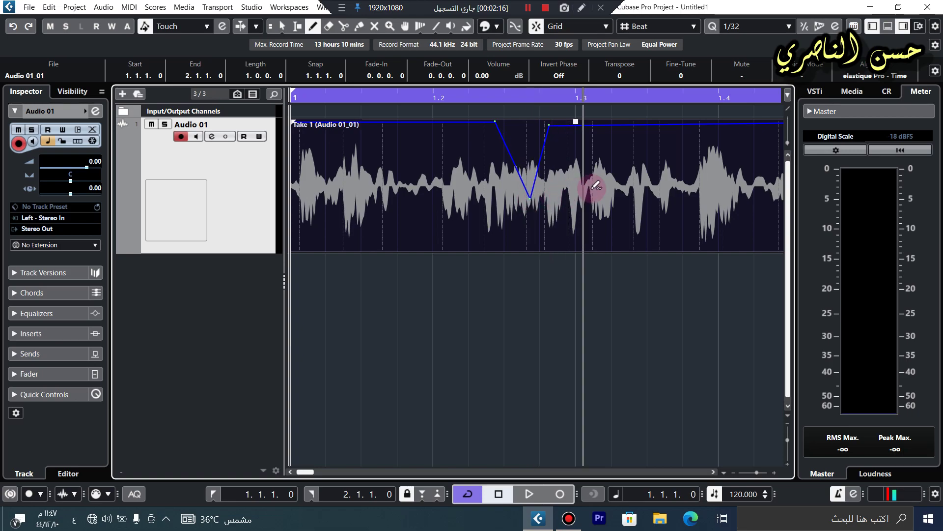
mouse_move(576, 148)
mouse_down()
mouse_move(549, 119)
mouse_move(731, 122)
mouse_move(712, 128)
mouse_move(709, 176)
mouse_move(716, 149)
mouse_move(738, 165)
mouse_move(731, 175)
mouse_move(697, 172)
mouse_up()
drag(305, 472, 260, 469)
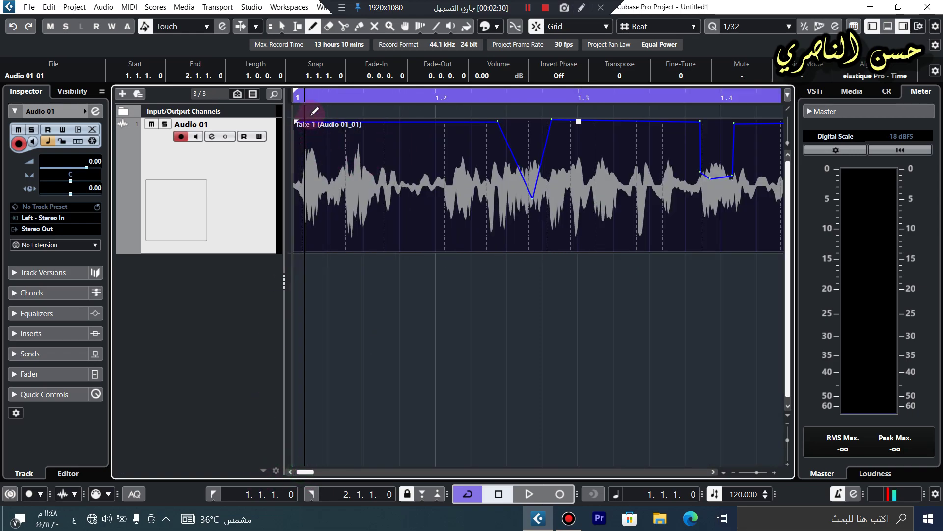
Draw volume dips over the two loud peaks at the start of the take and return to the Object Selection tool
drag(307, 100, 280, 118)
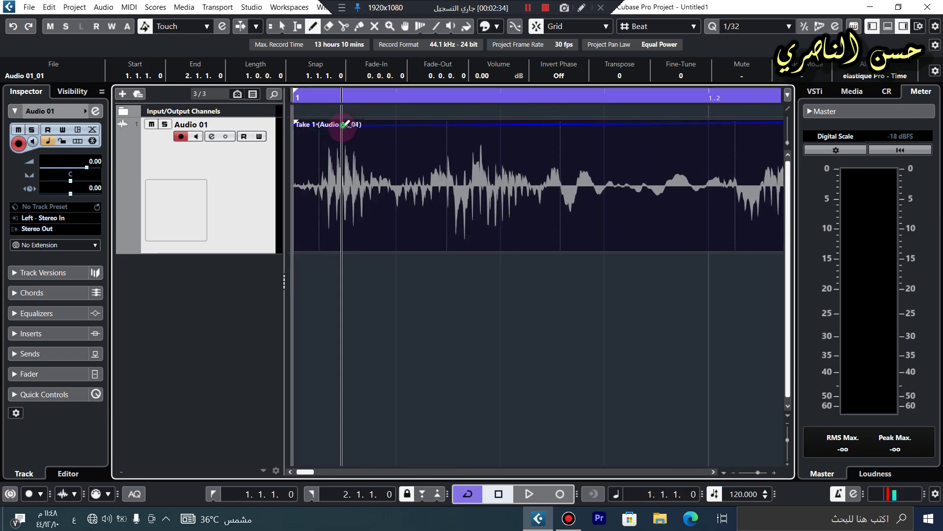
mouse_move(318, 125)
mouse_down()
mouse_move(362, 153)
mouse_move(379, 178)
mouse_move(385, 167)
mouse_move(370, 131)
mouse_move(386, 117)
mouse_move(362, 139)
mouse_move(367, 162)
mouse_move(375, 124)
mouse_up()
mouse_move(476, 122)
mouse_down()
mouse_move(463, 168)
mouse_move(503, 132)
mouse_move(523, 173)
mouse_move(504, 172)
mouse_move(452, 121)
mouse_move(454, 142)
mouse_move(415, 162)
mouse_move(372, 150)
mouse_move(378, 121)
mouse_move(374, 153)
mouse_up()
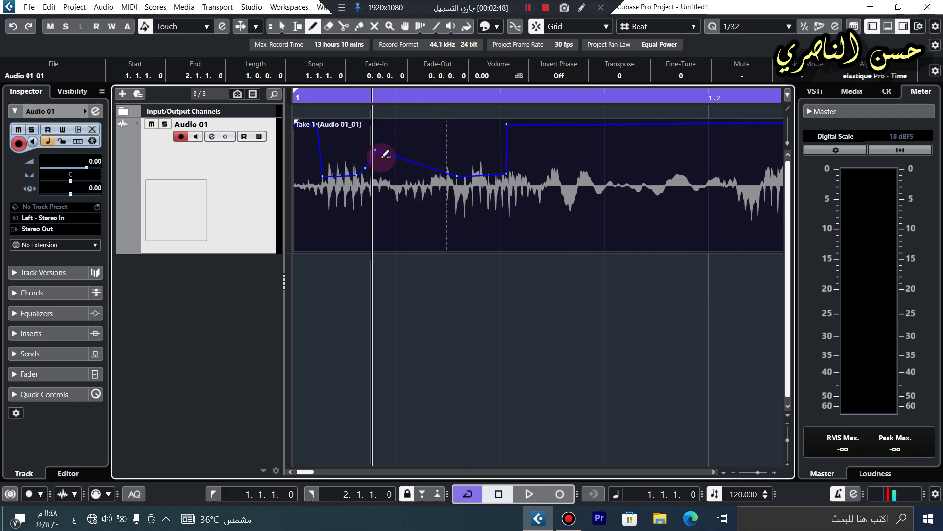
mouse_move(514, 127)
mouse_down()
mouse_move(562, 145)
mouse_move(669, 159)
mouse_move(522, 143)
mouse_up()
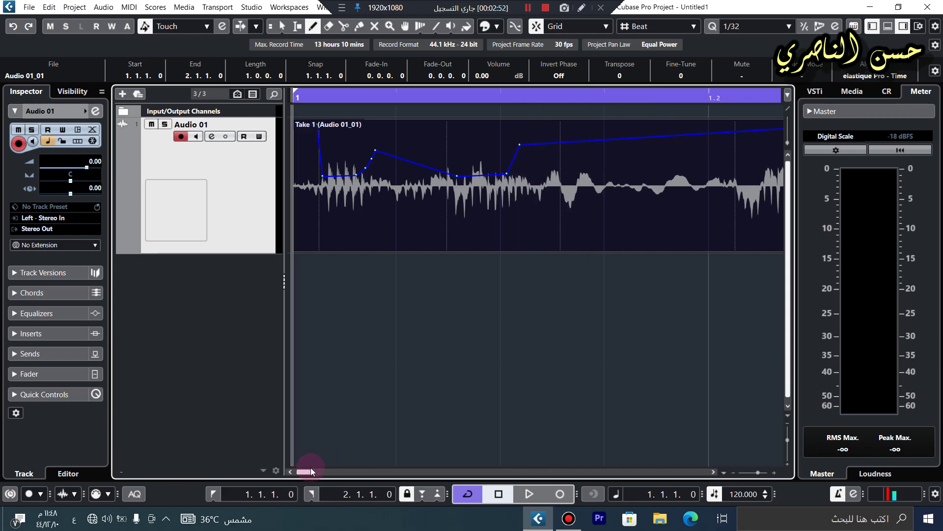
click(282, 26)
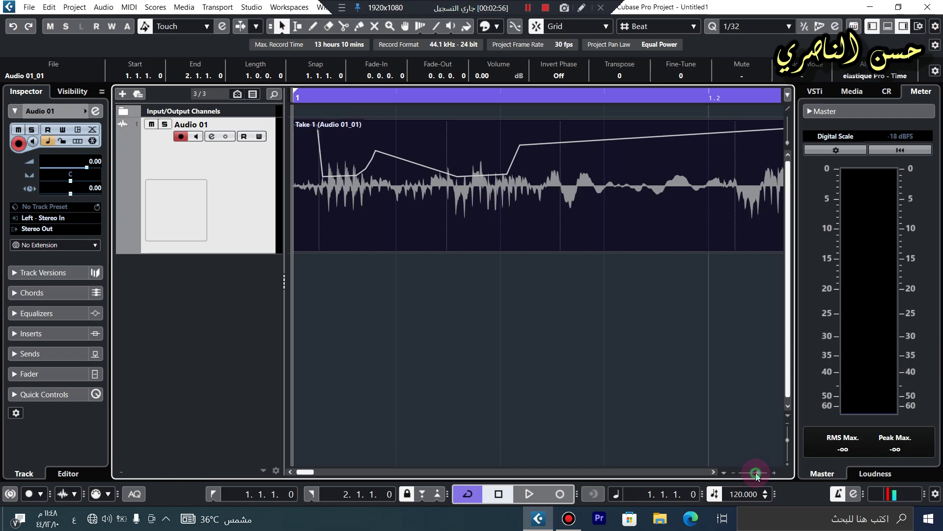
drag(757, 476, 759, 473)
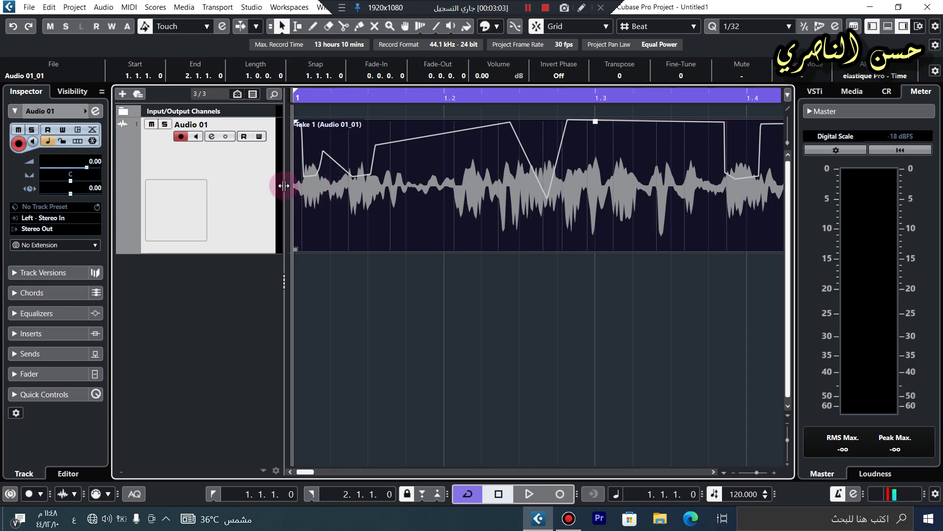
Insert the Compressor in the audio track's first insert slot with a ratio of 4.52:1 and a threshold of about -36.4 dB
click(211, 137)
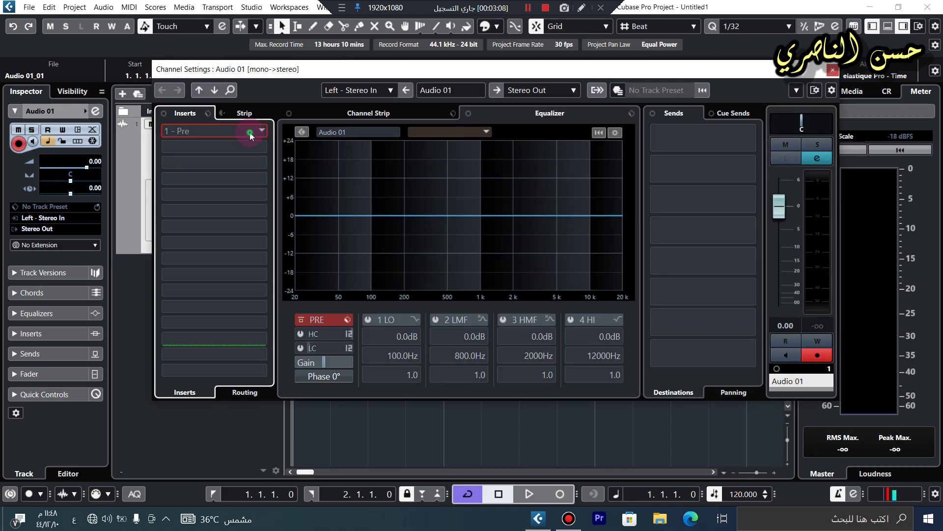
click(253, 131)
scroll(196, 334, down, 3)
scroll(194, 315, up, 3)
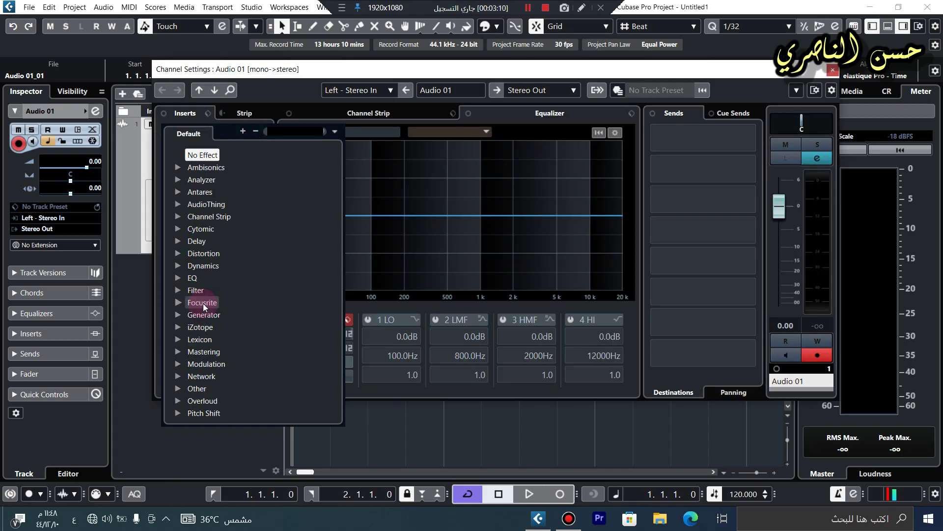
click(178, 265)
scroll(275, 370, down, 3)
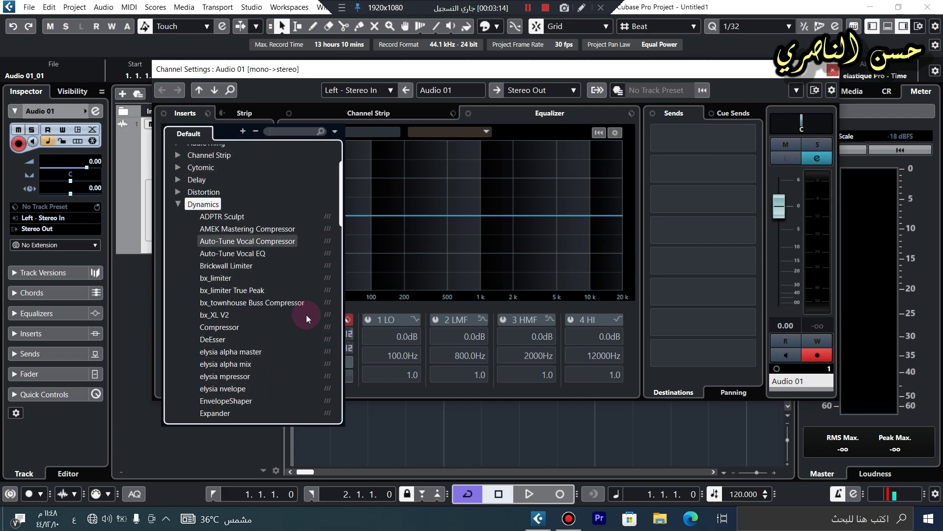
click(219, 327)
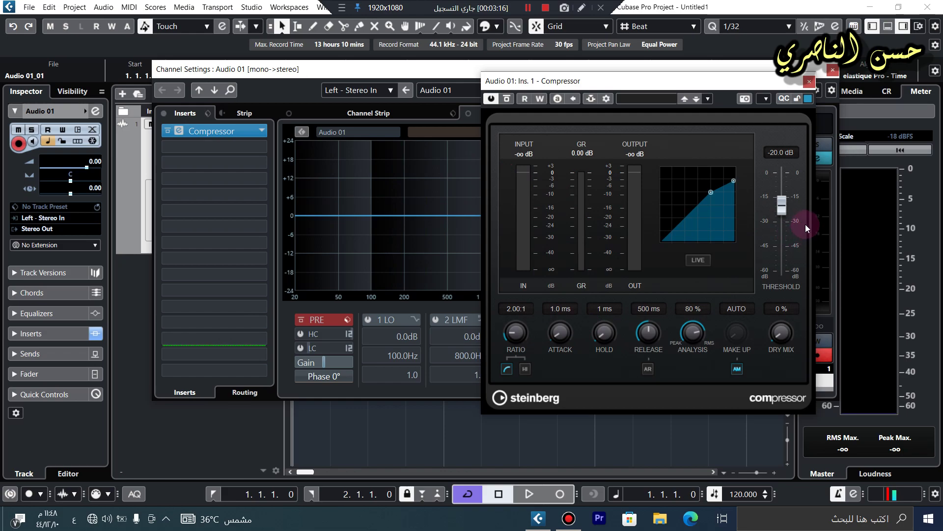
drag(531, 334, 520, 295)
drag(781, 205, 789, 240)
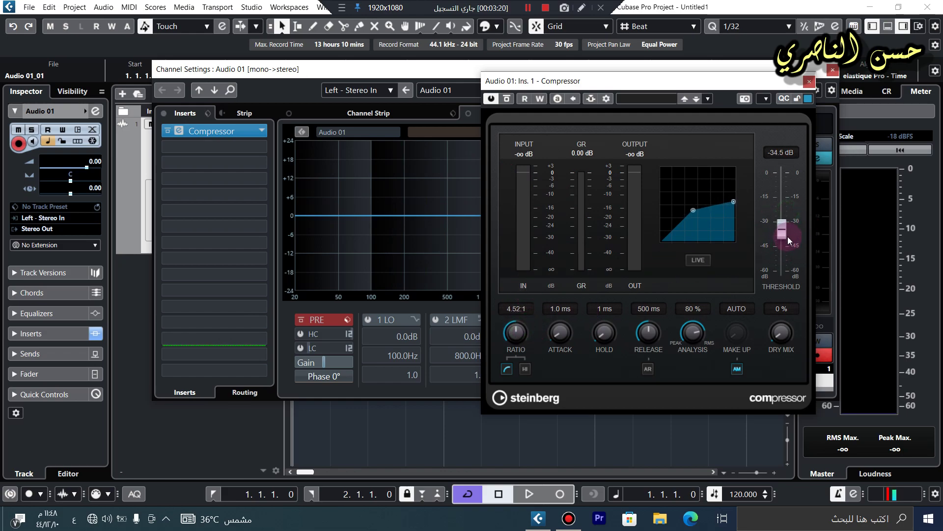
Insert the DeEsser in the second insert slot, set its low filter to about 4.93 kHz, and close the channel and plug-in windows
click(243, 147)
click(173, 283)
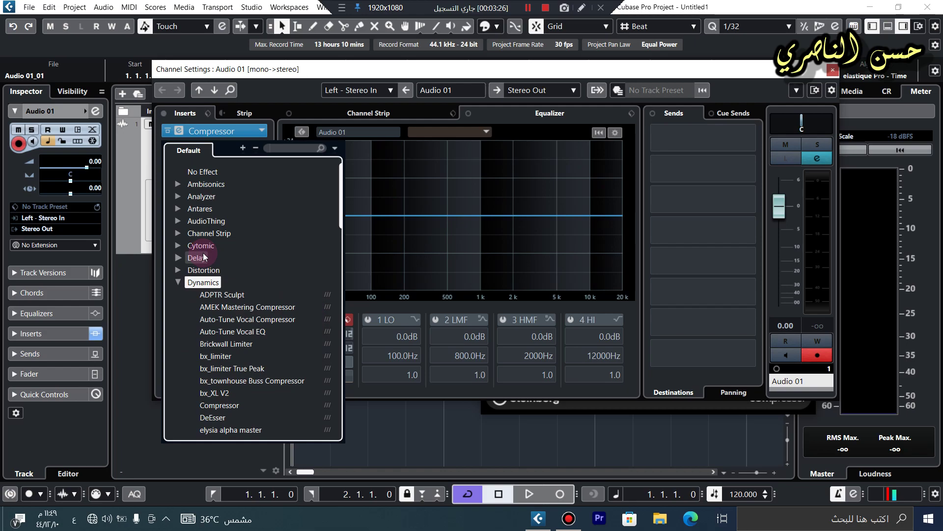
click(211, 418)
mouse_move(348, 343)
mouse_down()
mouse_move(348, 351)
mouse_move(349, 341)
mouse_up()
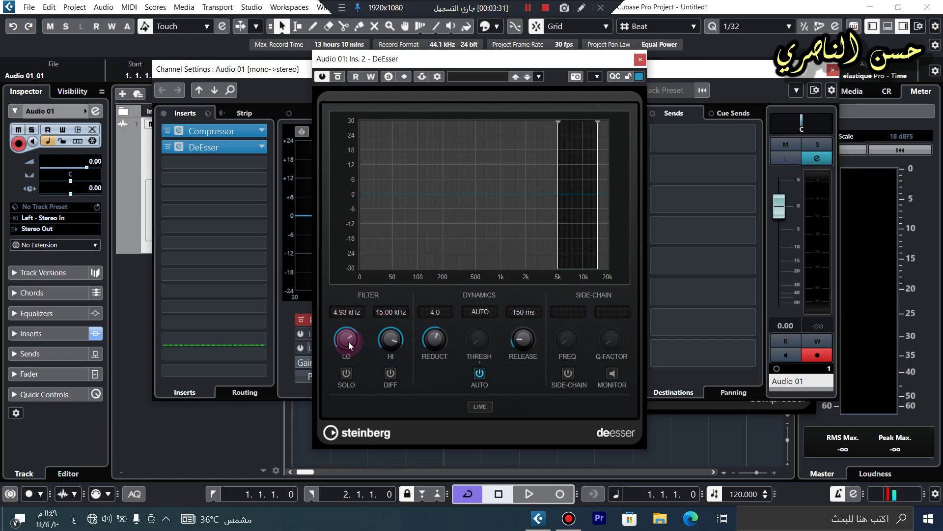
click(638, 61)
click(831, 71)
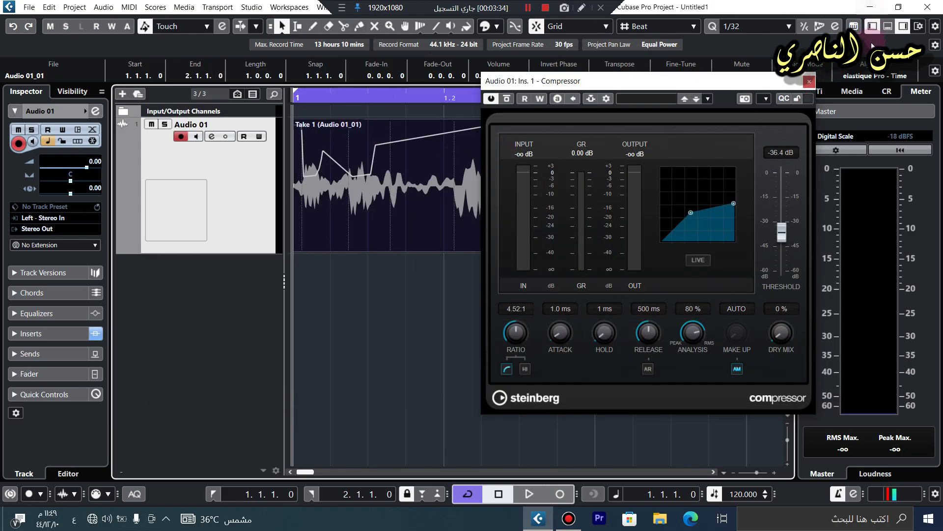
click(815, 80)
Add a mono effect track with the REVerence reverb, routed to Stereo Out, and close the plug-in window
right_click(226, 322)
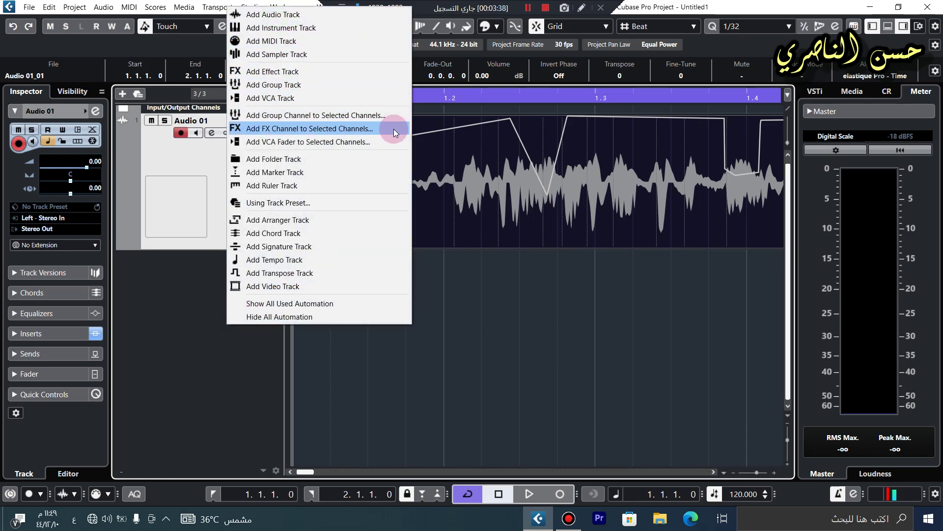
click(344, 73)
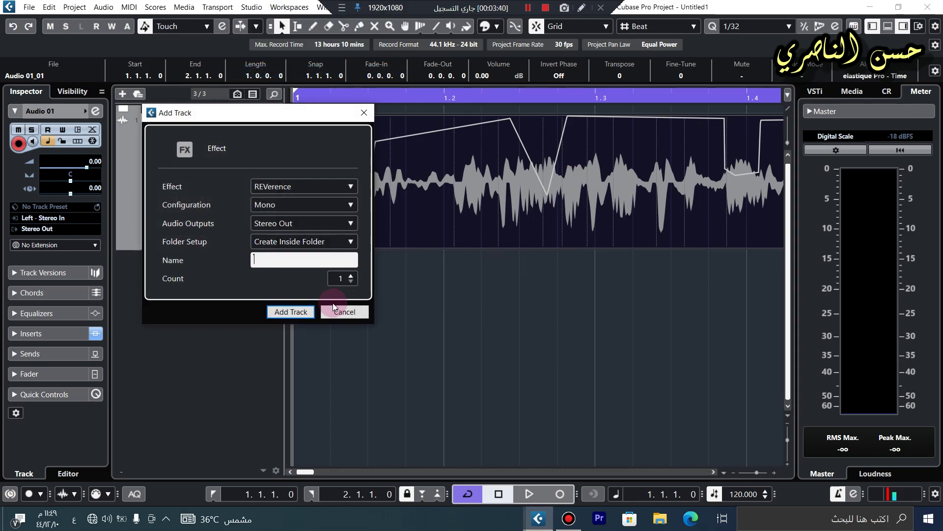
click(290, 186)
click(212, 425)
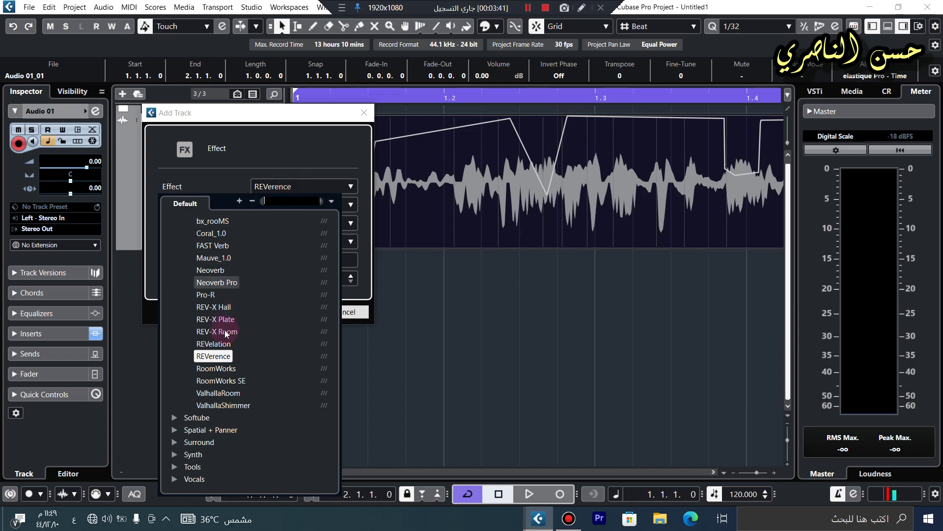
click(207, 358)
click(290, 316)
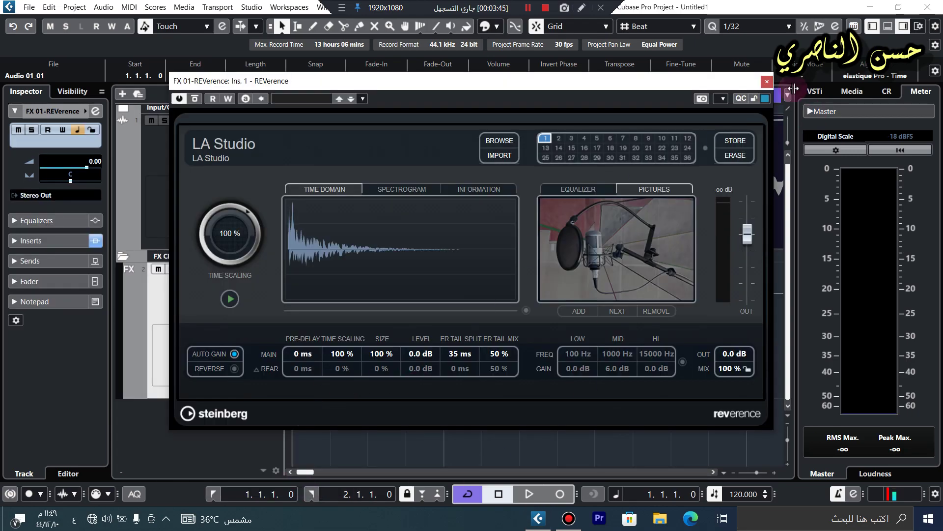
click(766, 81)
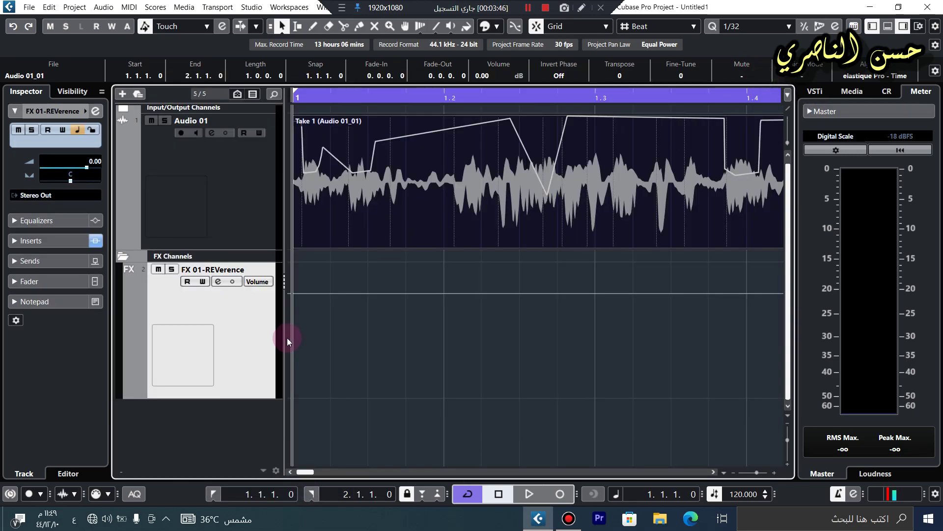
Add a mono effect track with the MultiTap Delay, routed to Stereo Out, and close the plug-in window
right_click(240, 426)
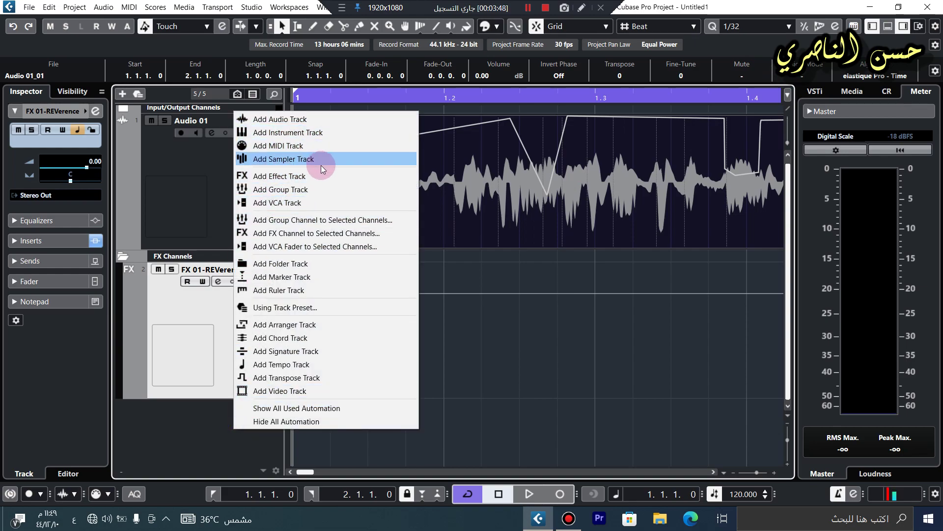
click(343, 176)
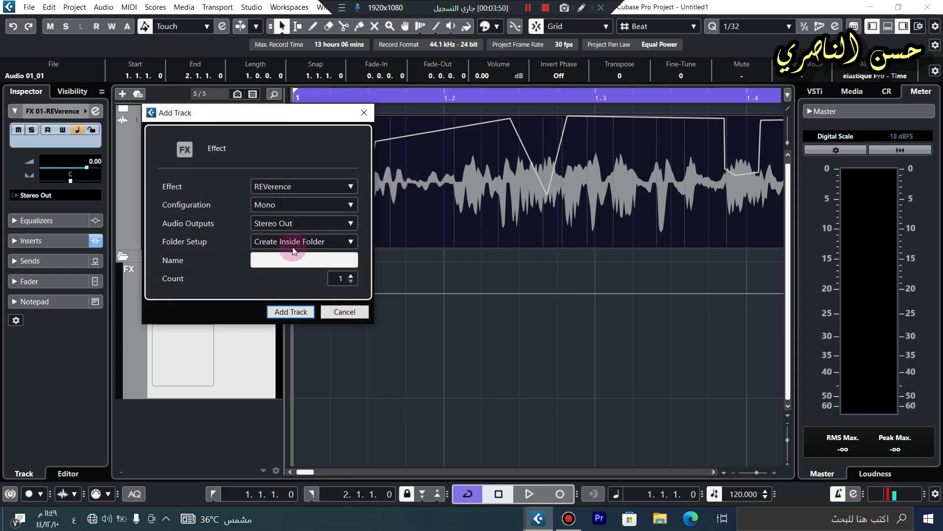
click(294, 184)
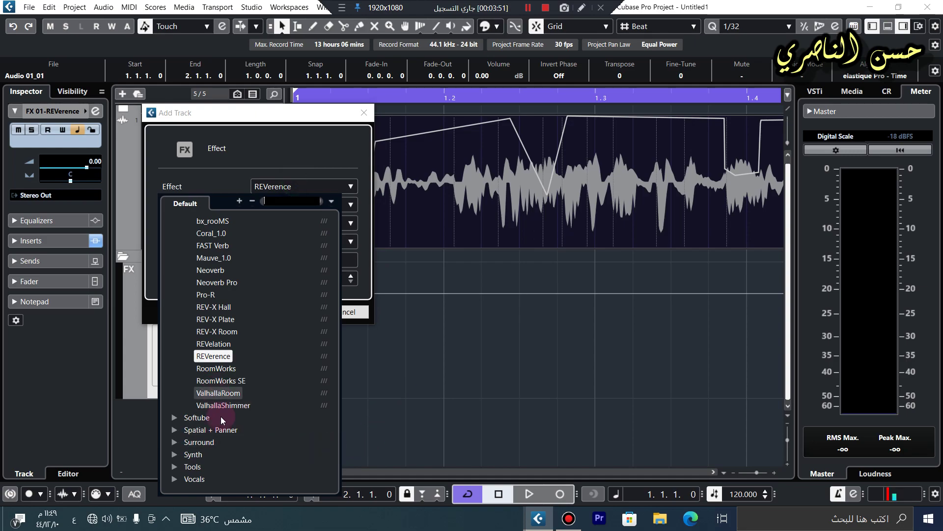
scroll(210, 431, up, 5)
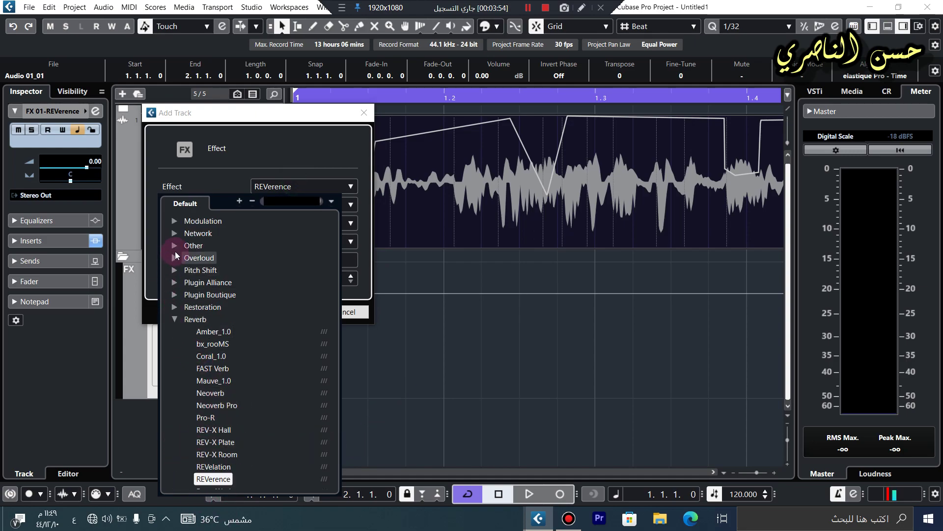
scroll(175, 254, up, 6)
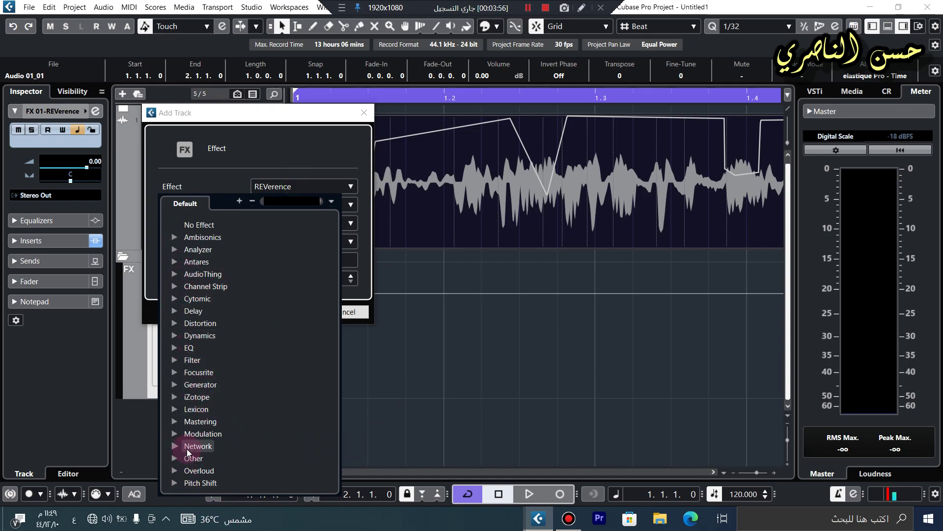
click(169, 314)
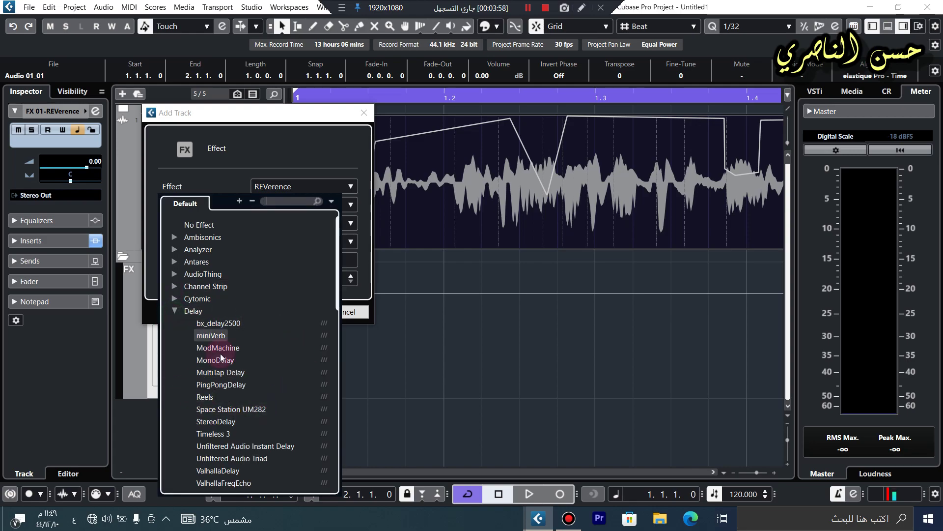
click(221, 372)
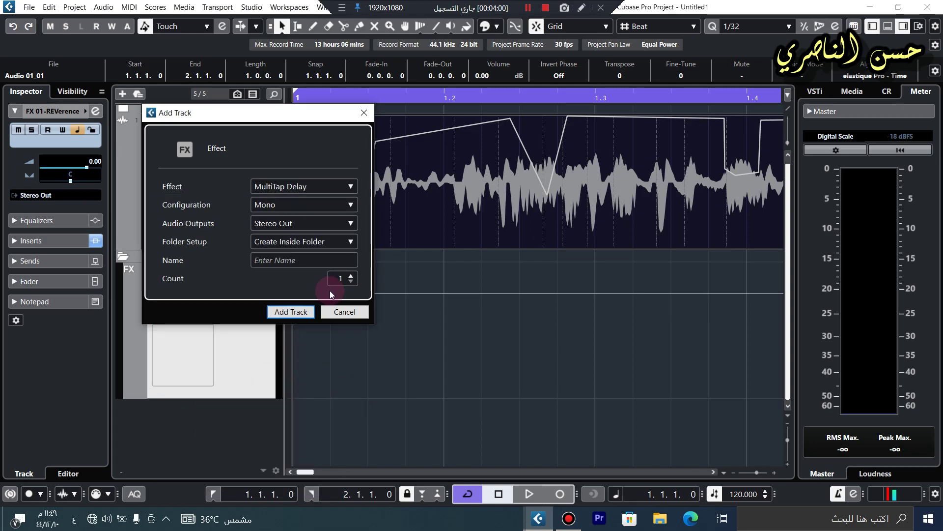
click(290, 313)
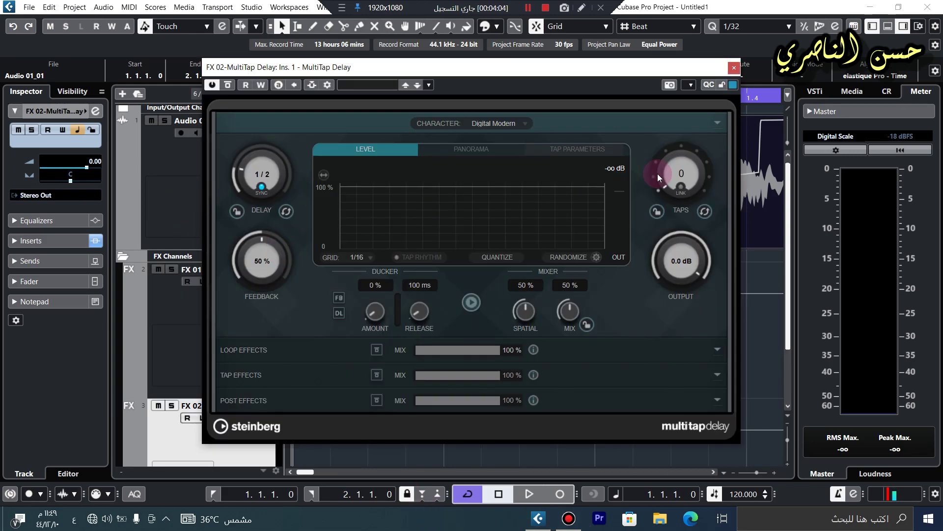
click(735, 68)
Add sends from Audio 01 to FX 01-REVerence and FX 02-MultiTap Delay in its channel settings and activate both
click(239, 144)
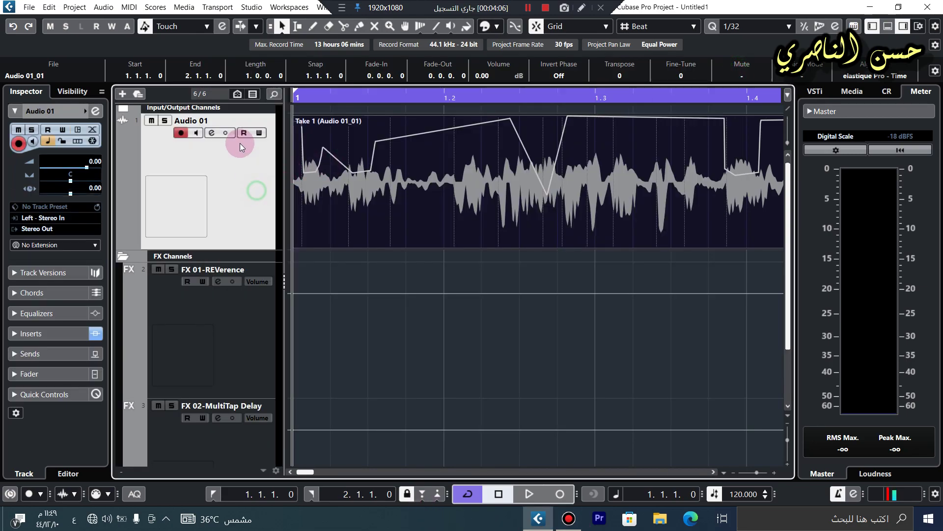
click(216, 134)
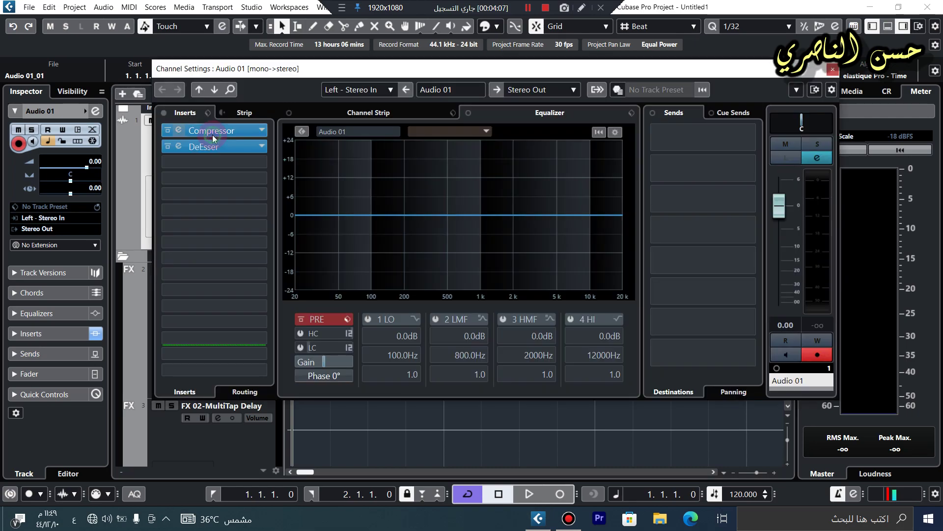
click(698, 141)
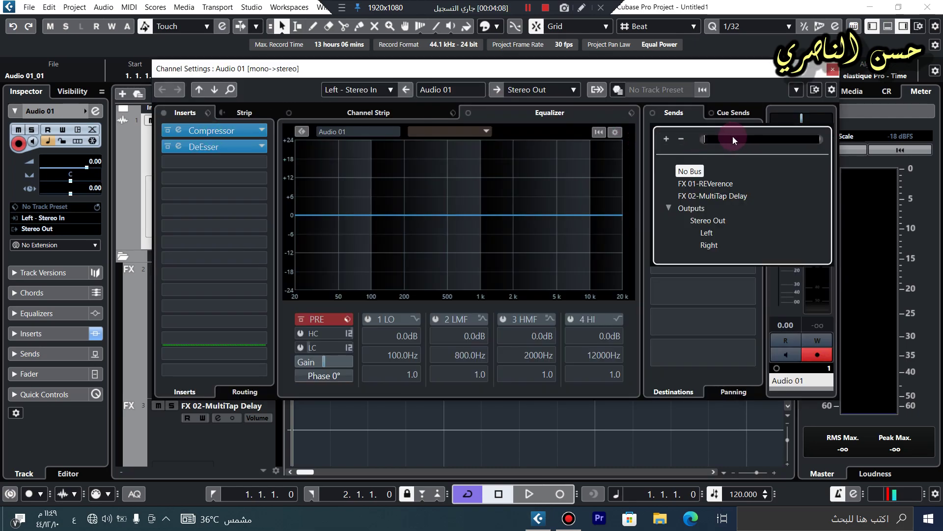
click(733, 185)
click(687, 142)
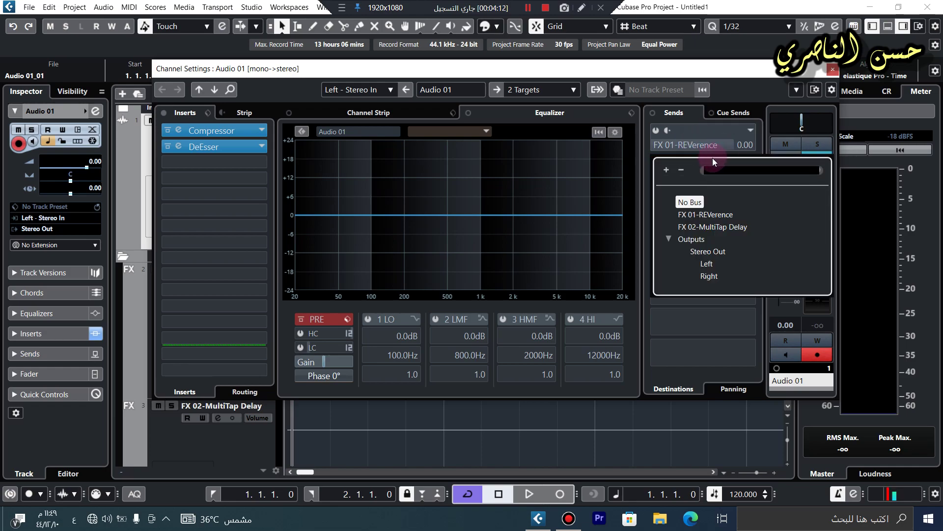
click(727, 229)
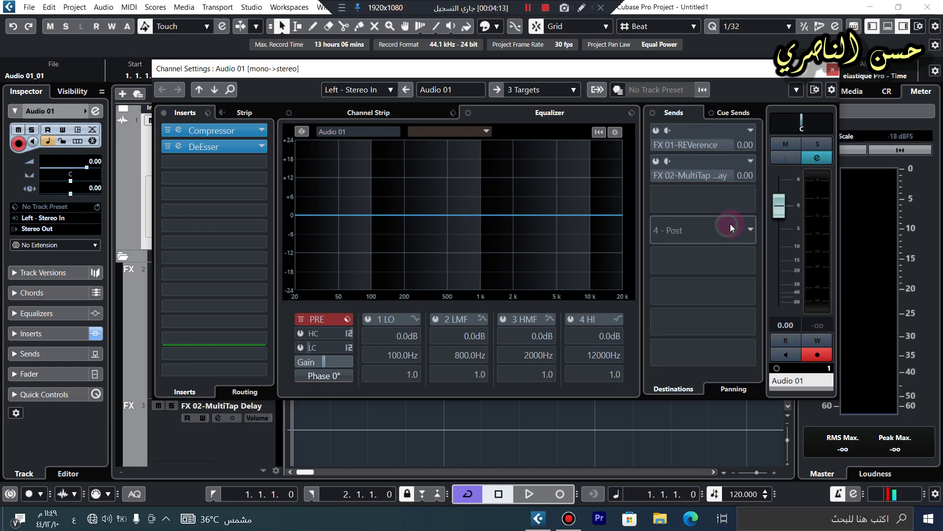
click(657, 130)
click(656, 160)
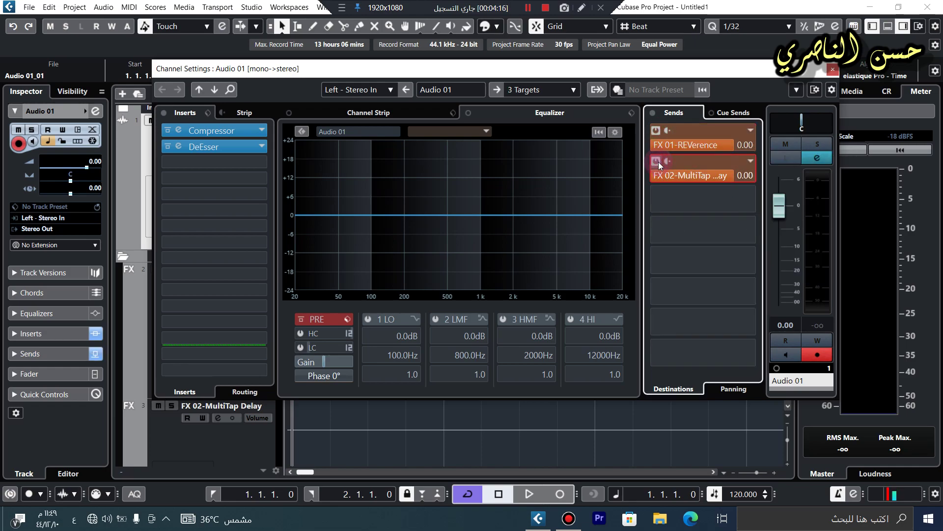
click(688, 196)
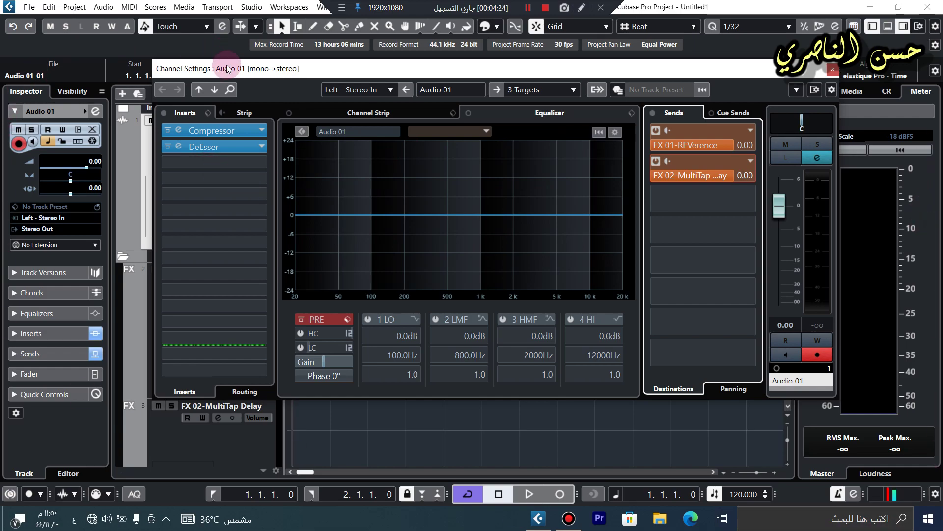
click(194, 145)
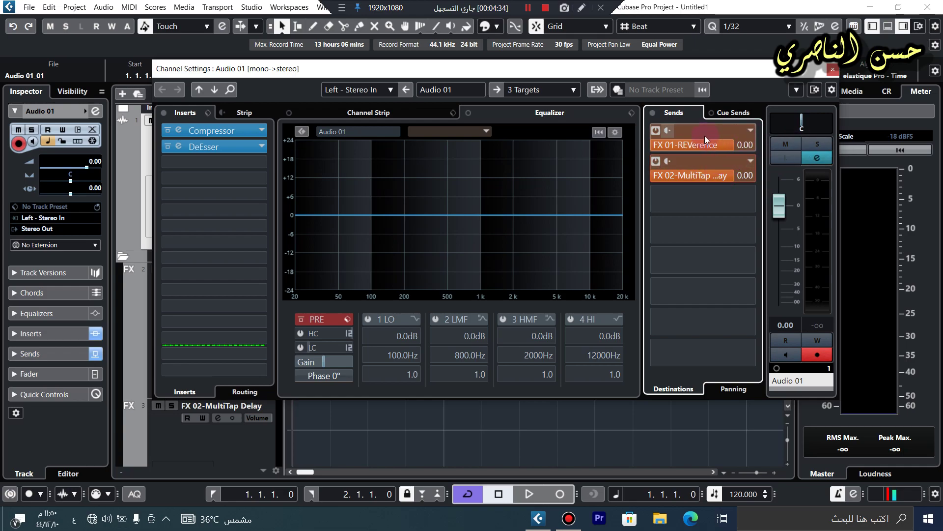
click(228, 134)
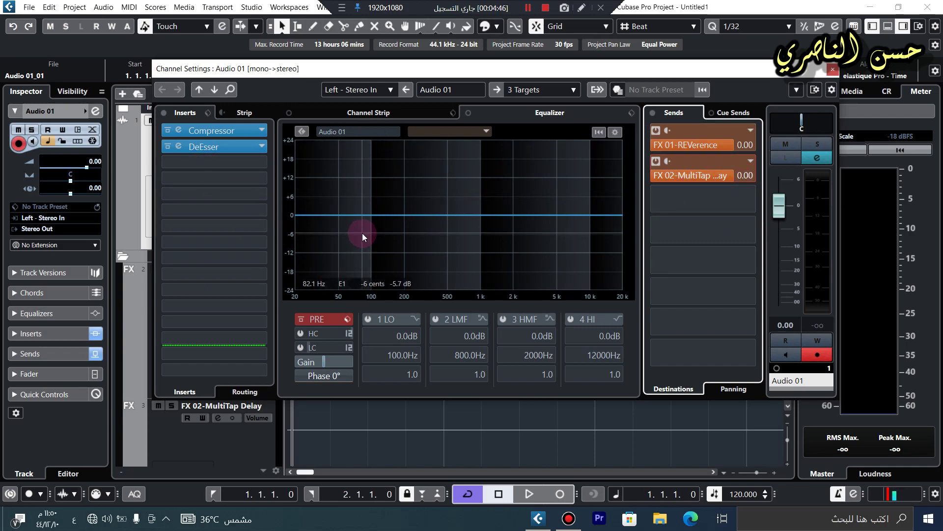
Play the take from its beginning, keeping the Audio 01 channel settings window open with its equalizer fully in view
drag(464, 67, 565, 199)
click(297, 97)
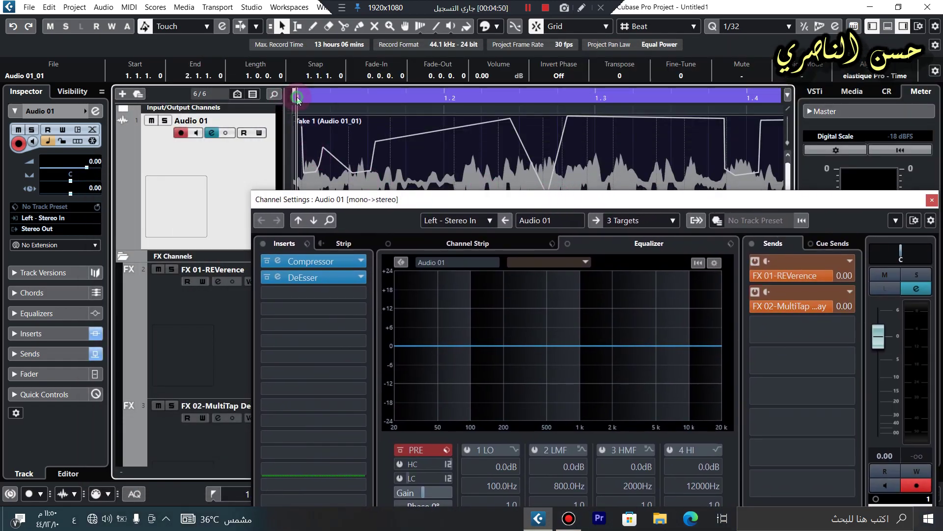
drag(327, 102, 416, 185)
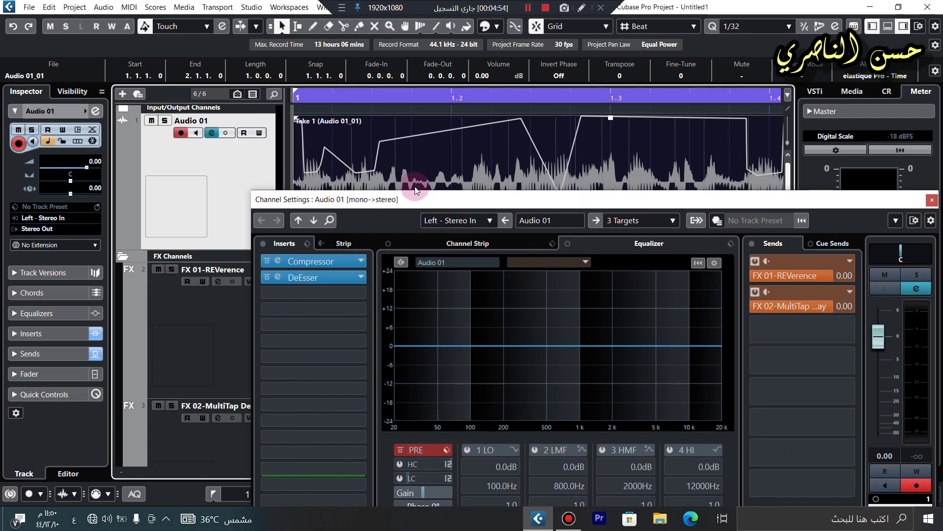
key(space)
drag(588, 206, 545, 25)
Shape the channel equalizer with bands 1 (about 53.6 Hz, -11.6 dB), 3 (about 1422 Hz, 3.3 dB) and 4 (about 4168 Hz, -10.6 dB)
drag(381, 168, 400, 205)
drag(558, 178, 555, 159)
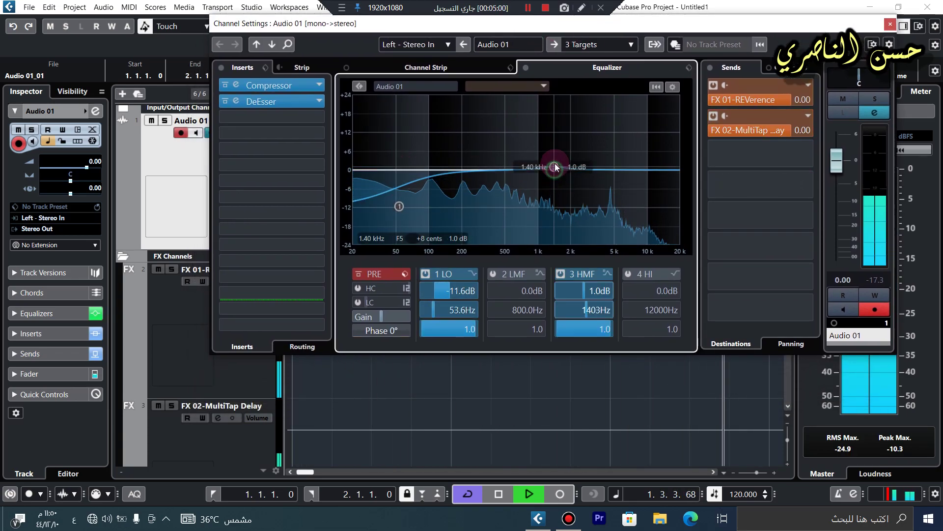
drag(678, 167, 605, 202)
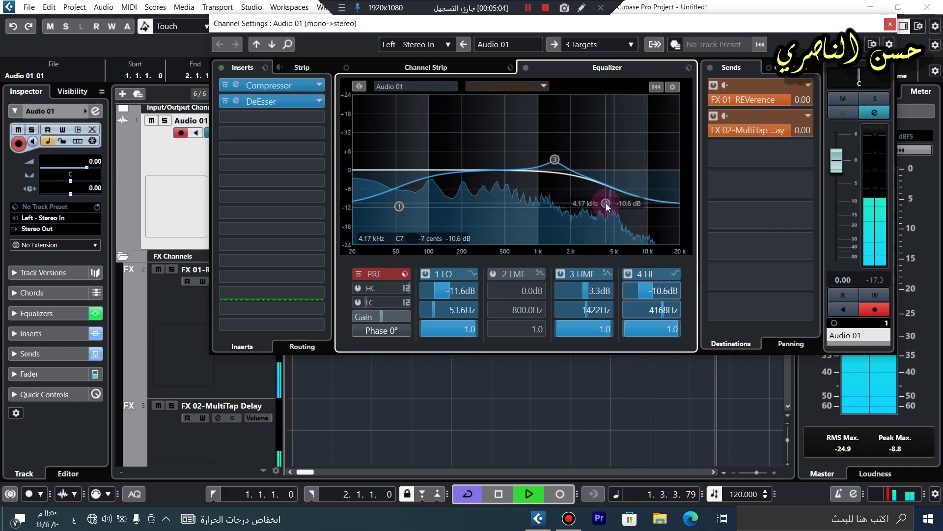
Set the channel equalizer's low band gain to -24.0 dB and its high-mid band to -0.2 dB with Q 12.0, and close the channel window
mouse_move(451, 290)
mouse_down()
mouse_move(485, 296)
mouse_move(437, 299)
mouse_up()
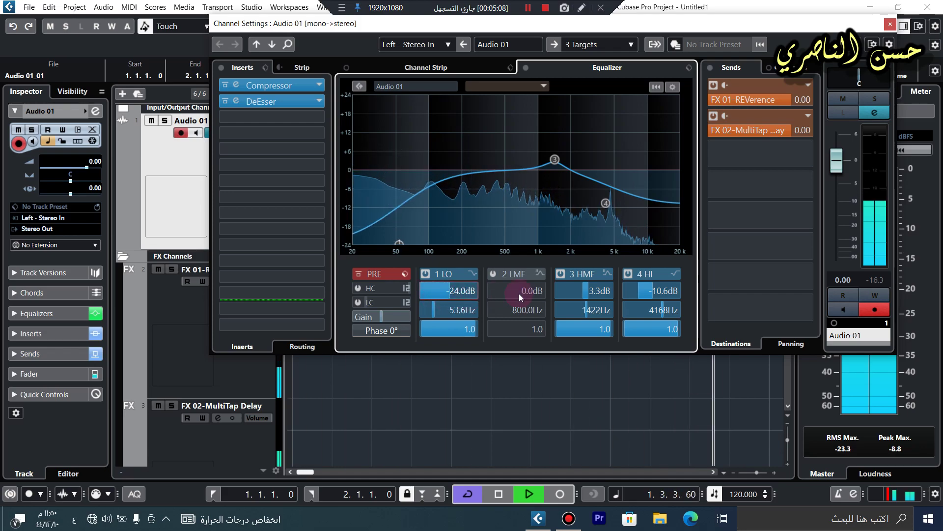
mouse_move(590, 297)
mouse_down()
mouse_move(613, 297)
mouse_move(589, 307)
mouse_move(606, 298)
mouse_up()
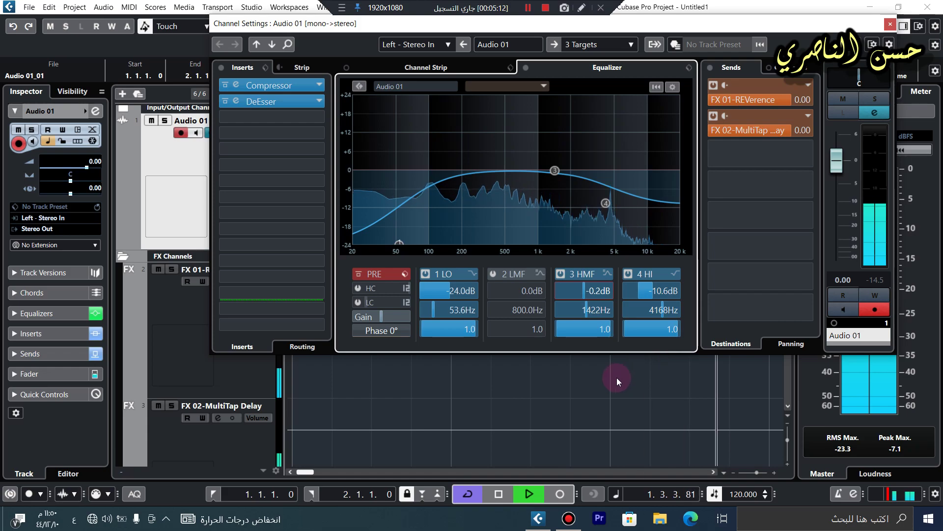
drag(602, 340, 496, 352)
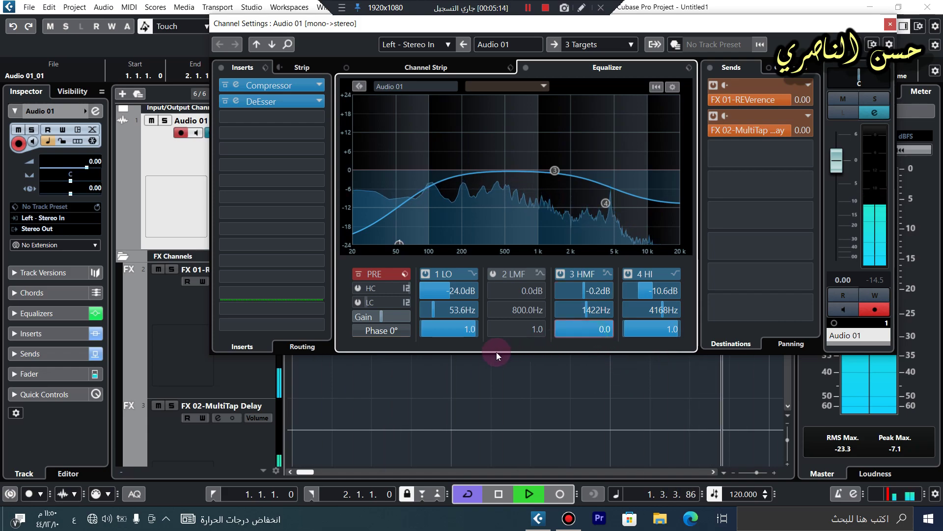
click(890, 23)
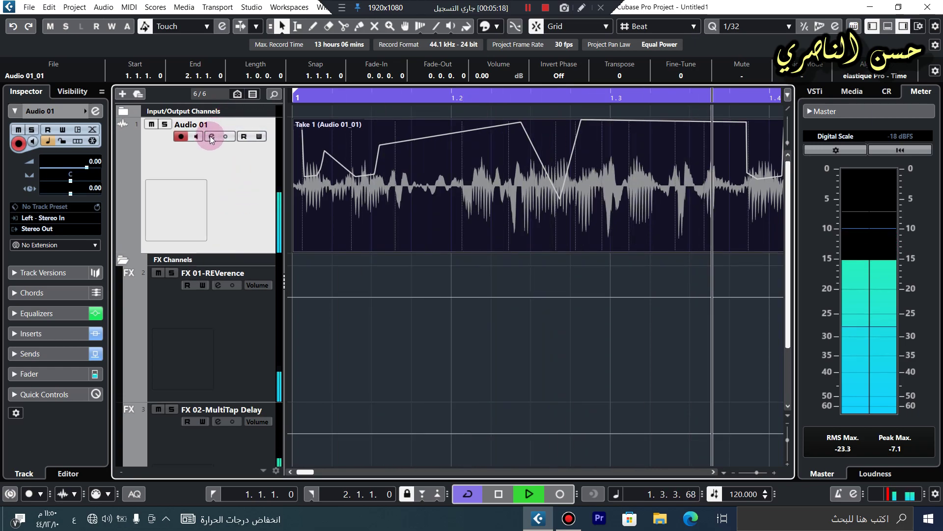
Insert the Frequency equalizer in Audio 01's third insert slot and move its window clear of the track's insert list
click(212, 133)
click(312, 117)
scroll(275, 295, down, 2)
click(236, 215)
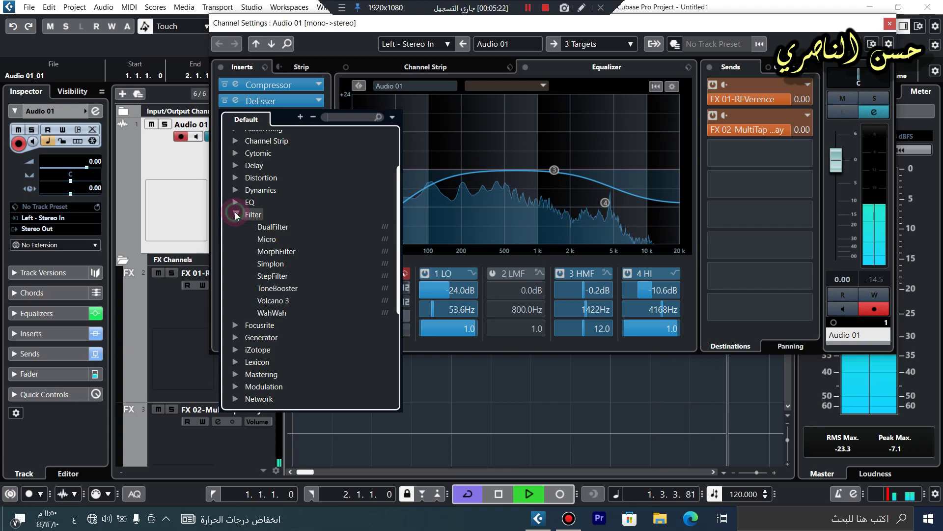
click(236, 202)
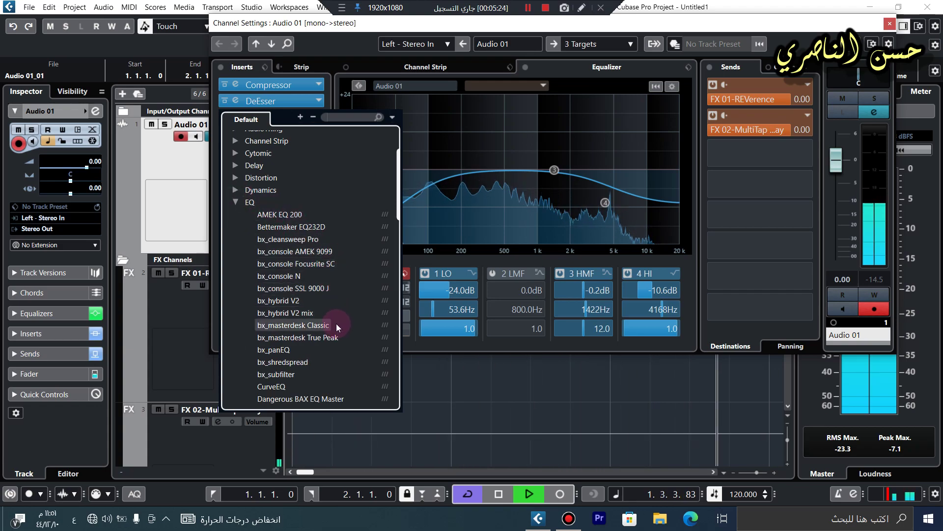
scroll(329, 256, down, 4)
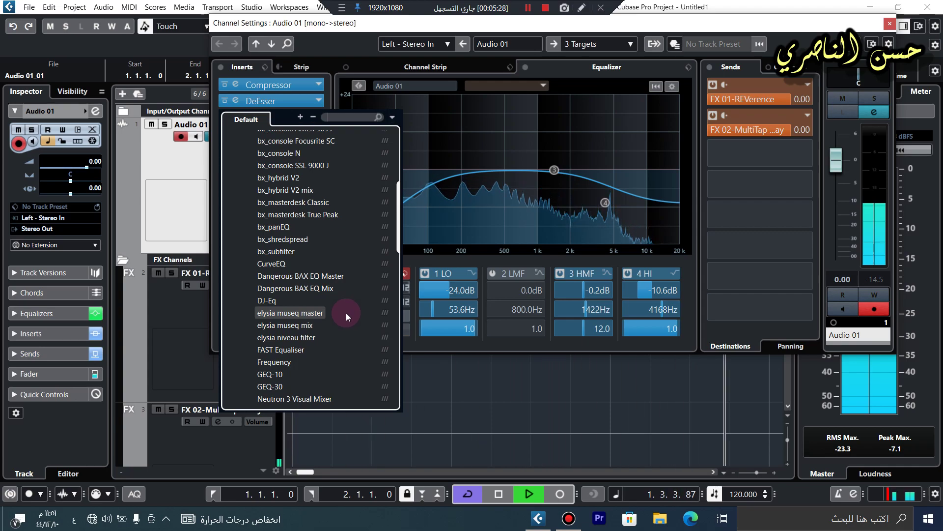
click(286, 360)
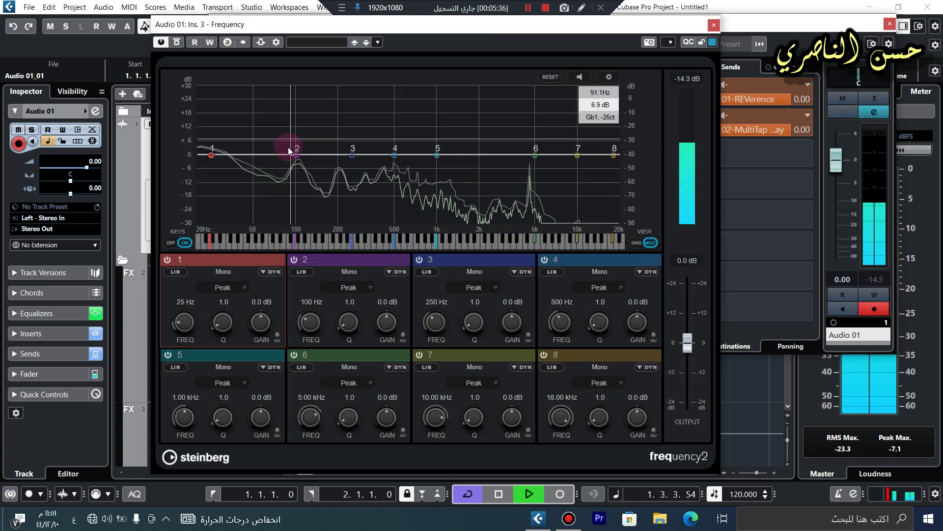
drag(402, 22, 494, 8)
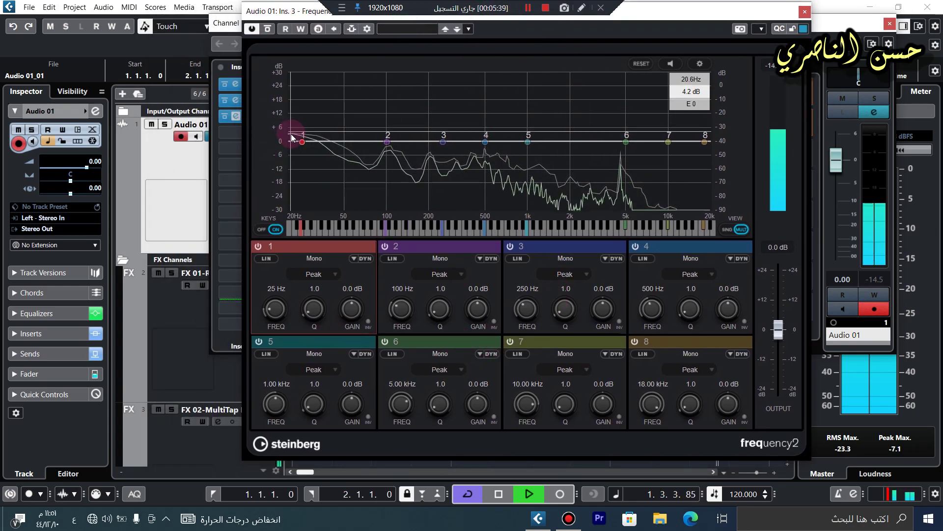
Adjust Frequency's bands 1 (27 Hz, -20.2 dB), 2 (97 Hz, 3.5 dB), 8 (18.09 kHz, -18.8 dB) and 7 (7.55 kHz, 10.9 dB)
drag(301, 142, 306, 188)
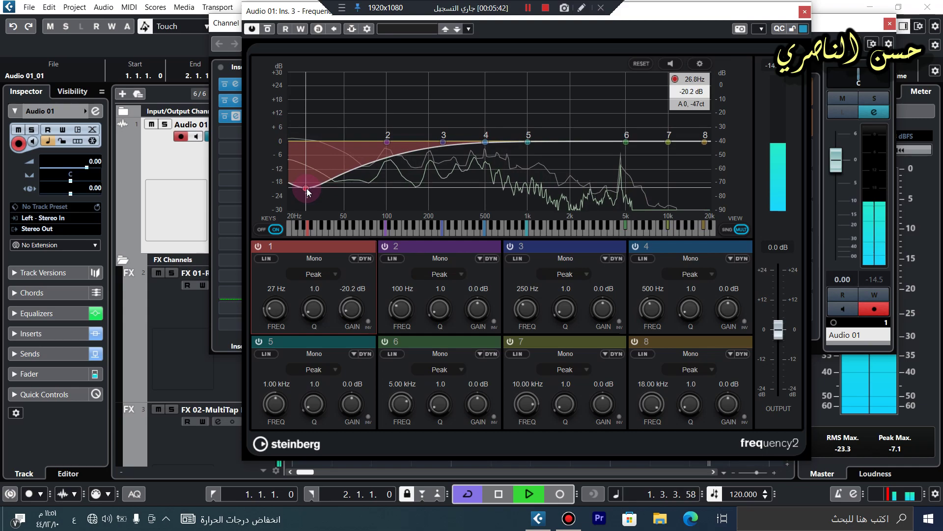
drag(387, 141, 386, 133)
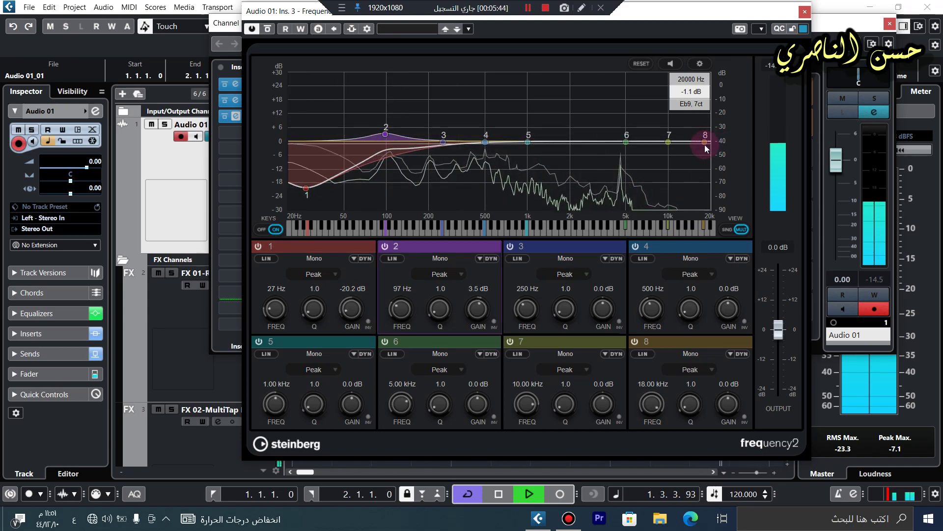
drag(705, 143, 705, 185)
drag(669, 142, 652, 117)
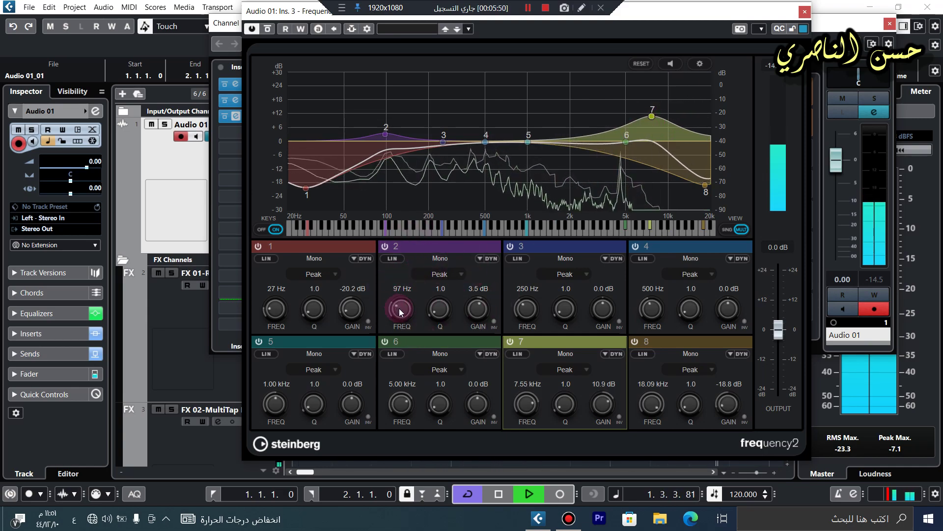
Set Frequency's band 2 to 758 Hz, band 3 to 4.08 kHz and the Q of band 4 to 1.3
drag(398, 311, 407, 275)
drag(520, 309, 528, 292)
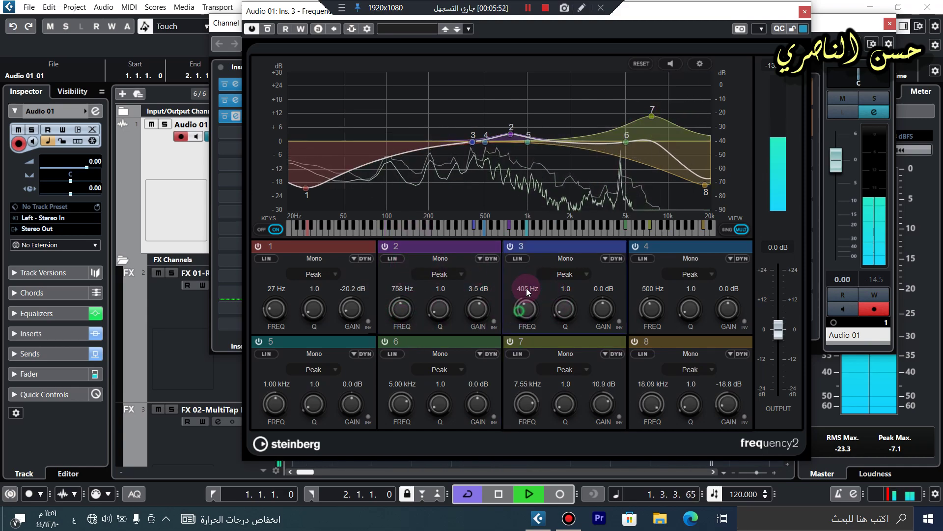
drag(689, 309, 682, 296)
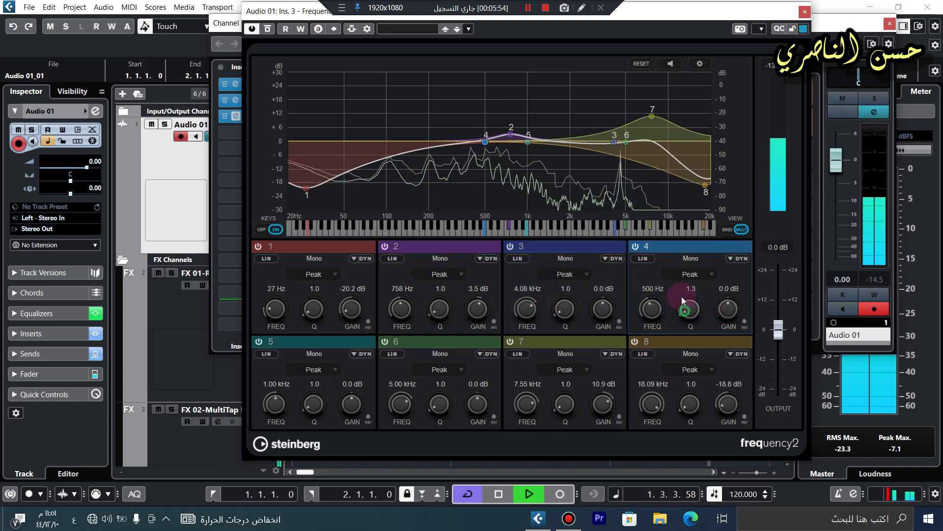
Set Frequency's band 4 to Q 20.0 and -5.0 dB, band 6 to 14.0 dB, band 5 to 3.52 kHz and band 8 to 1.3 dB
scroll(728, 309, down, 10)
scroll(689, 309, up, 10)
mouse_move(476, 403)
mouse_down()
mouse_move(488, 378)
mouse_move(480, 396)
mouse_up()
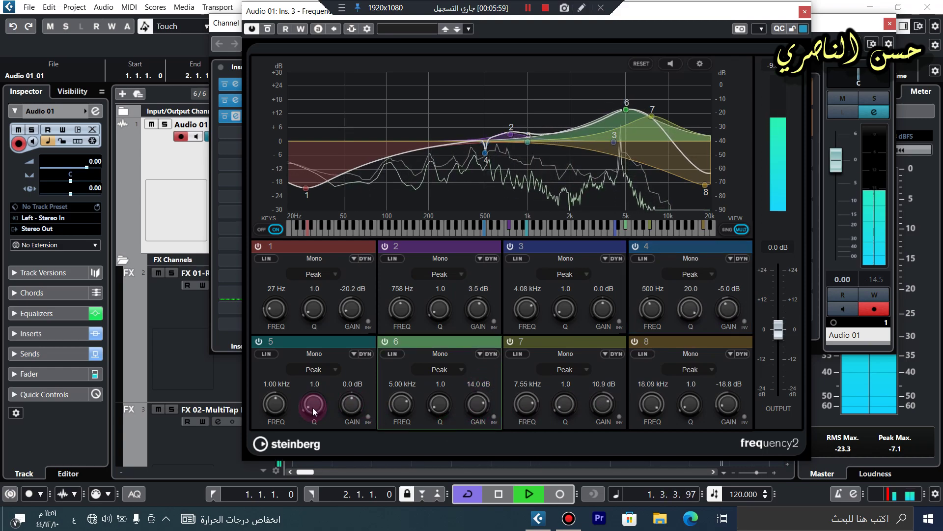
click(275, 398)
scroll(276, 393, up, 10)
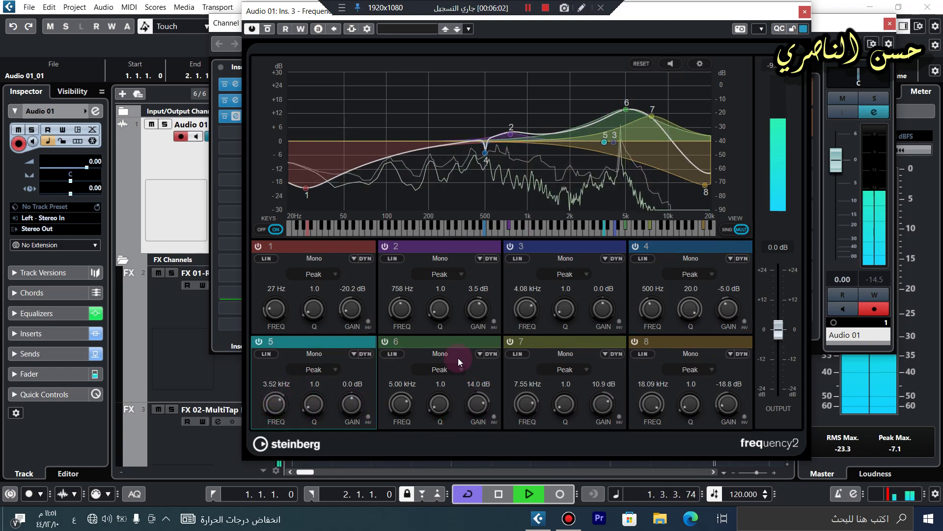
drag(729, 404, 735, 365)
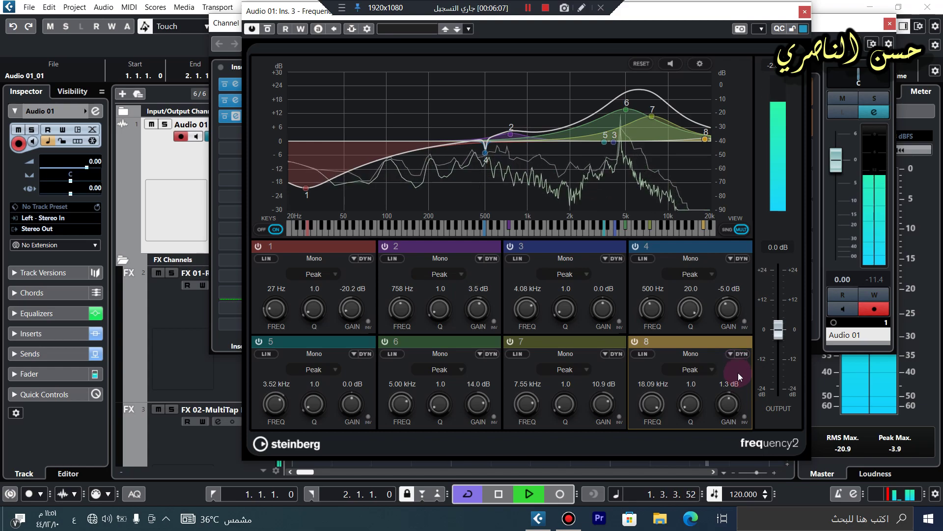
Set Frequency's output level to 2.7 dB and the Audio 01 channel fader to -2.27 dB
drag(778, 330, 778, 338)
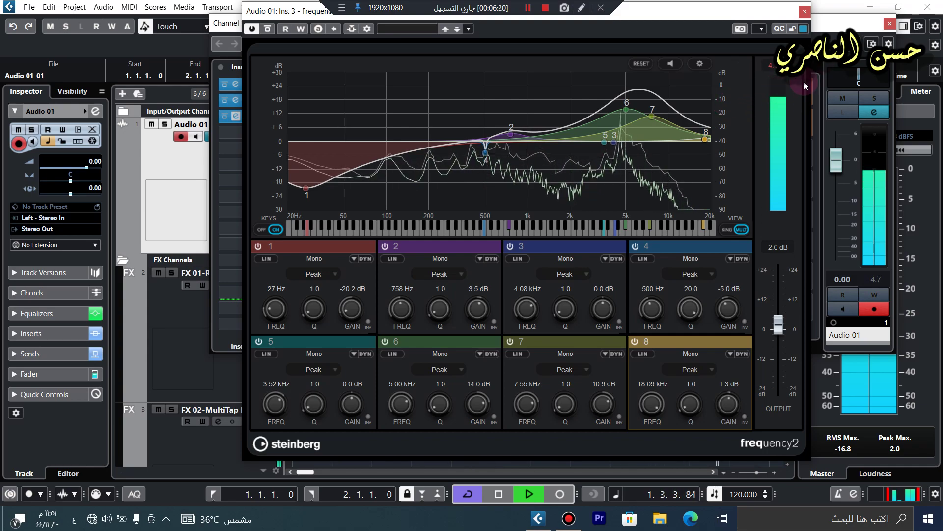
drag(840, 166, 843, 135)
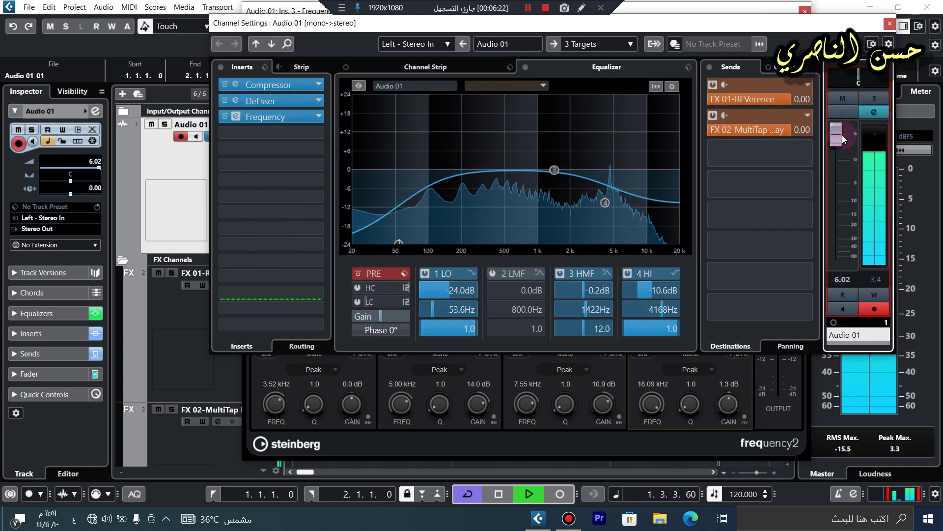
click(683, 435)
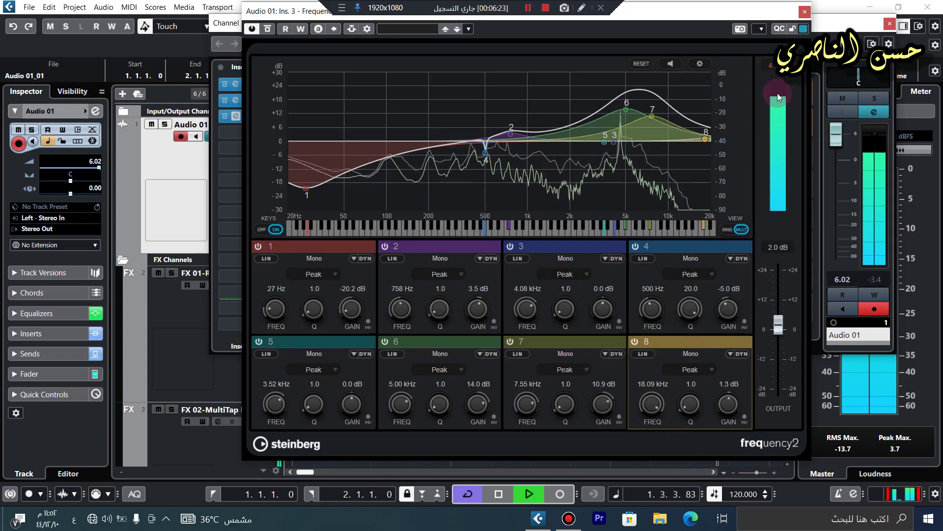
drag(796, 361, 774, 304)
drag(845, 147, 834, 181)
click(773, 379)
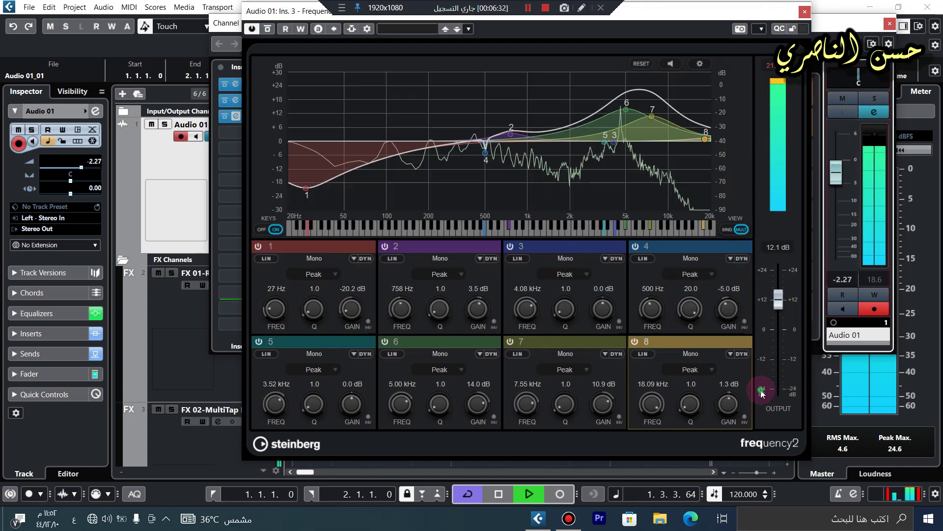
drag(776, 300, 776, 331)
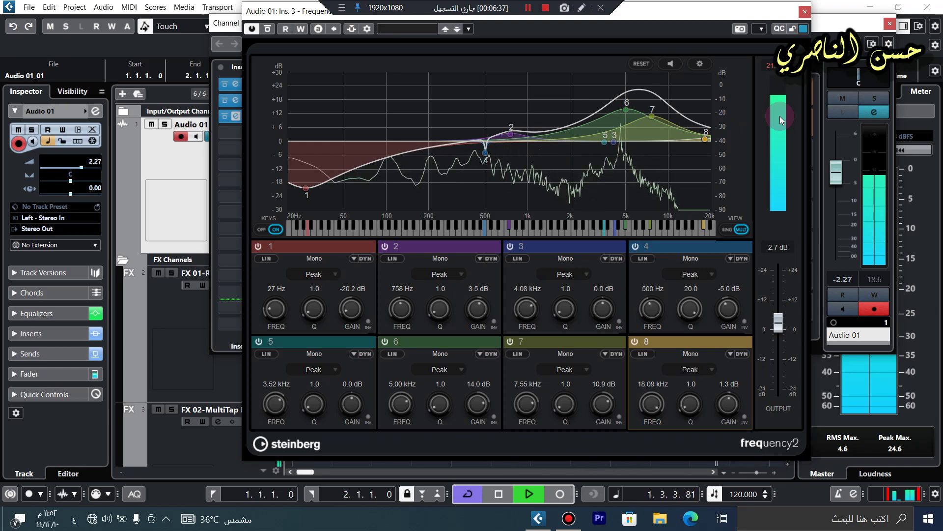
Close the Frequency window, stop playback and close Audio 01's channel settings
click(804, 11)
click(500, 494)
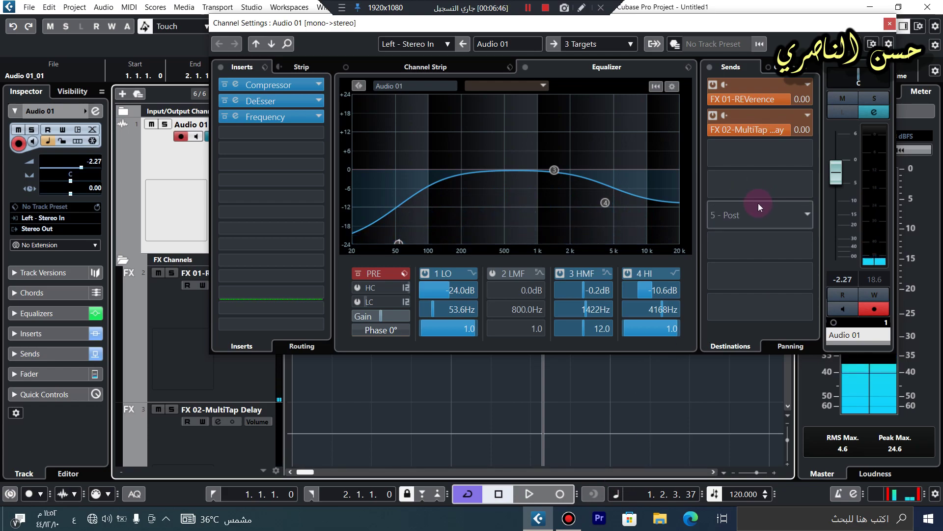
click(890, 23)
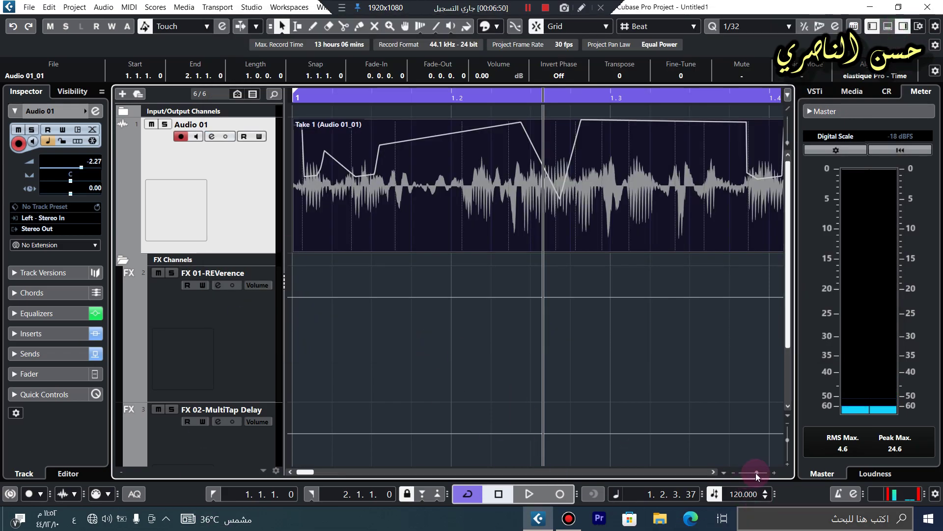
Deselect the vocal clip, return the playhead to the project start and colour the Audio 01 track red
drag(757, 471, 754, 472)
click(480, 168)
drag(297, 97, 232, 217)
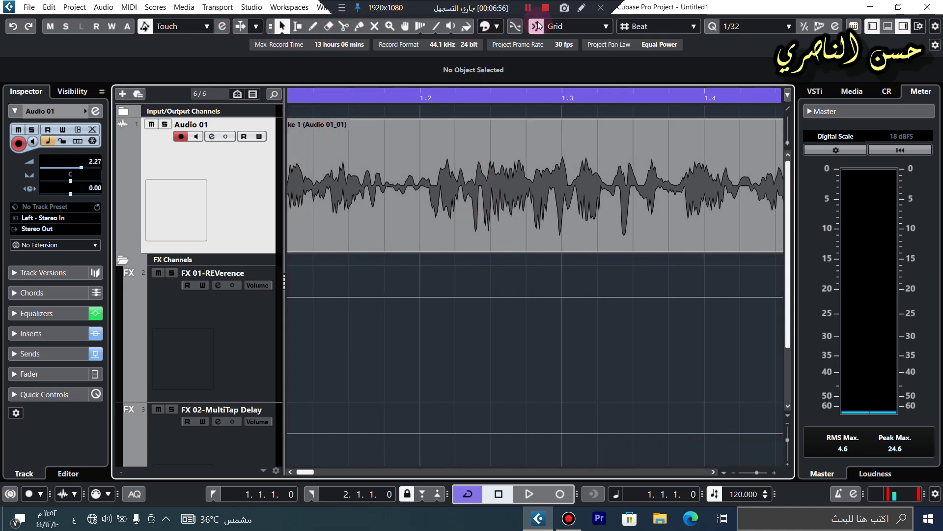
click(497, 26)
click(490, 59)
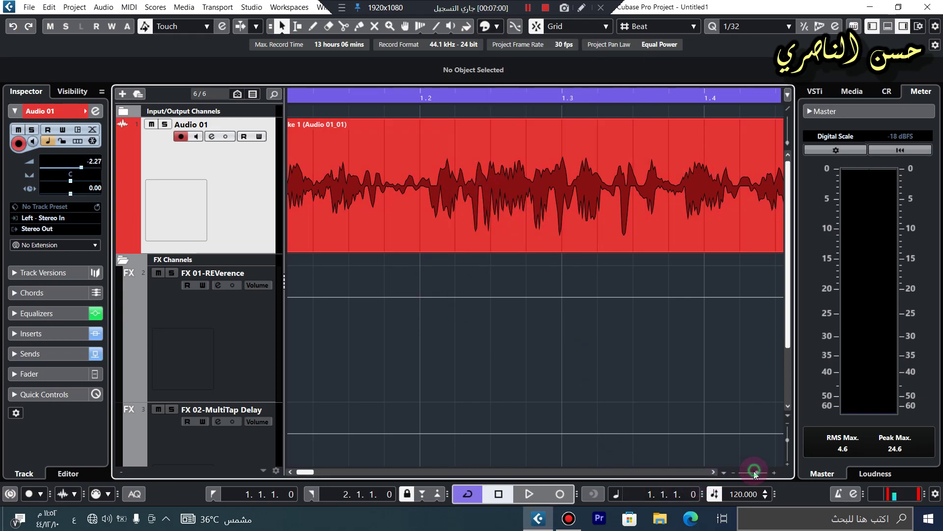
drag(754, 470, 752, 472)
Open Audio 01's channel settings and browse the Plugin Alliance, Pitch Shift, Overloud and Other effects for the fourth insert slot
click(222, 137)
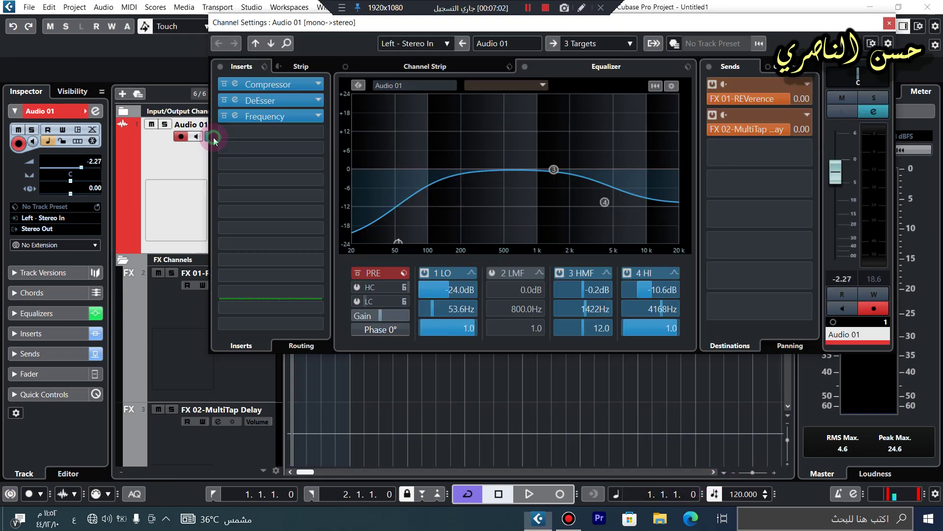
click(275, 133)
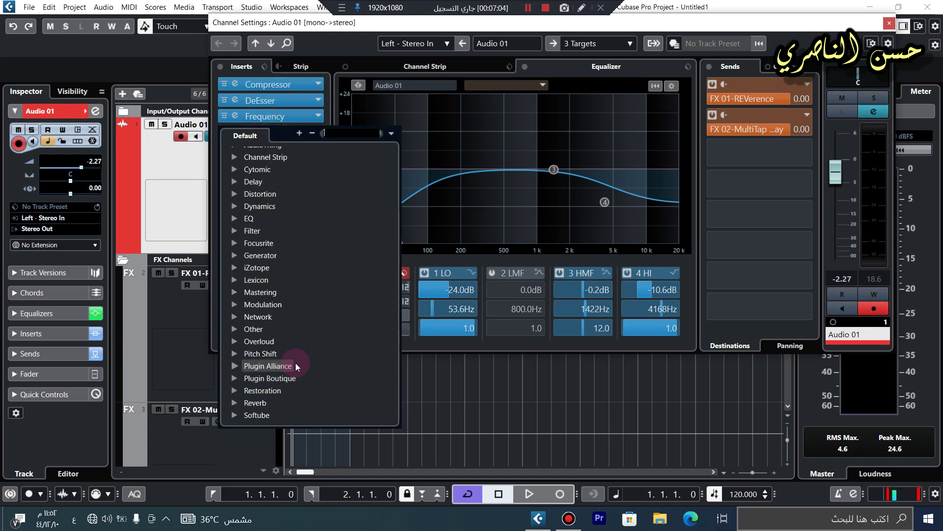
click(236, 301)
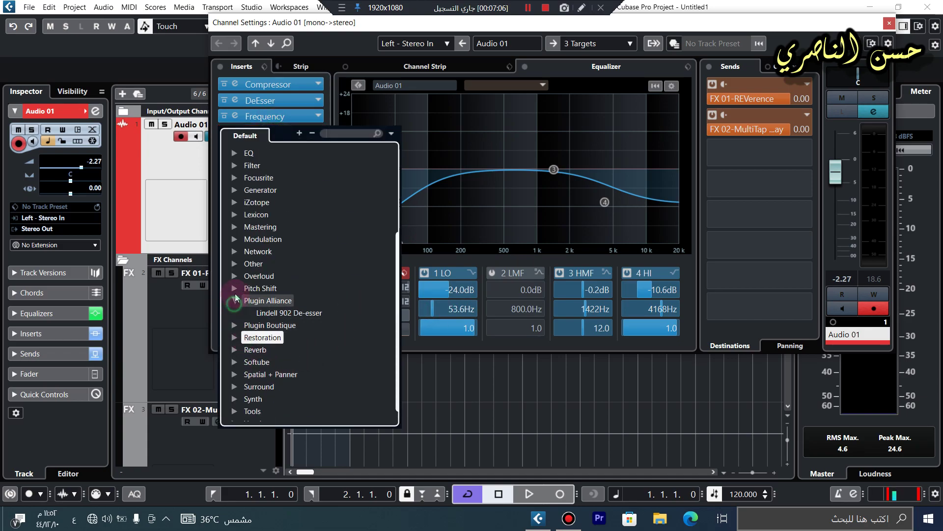
click(238, 287)
click(238, 276)
click(237, 262)
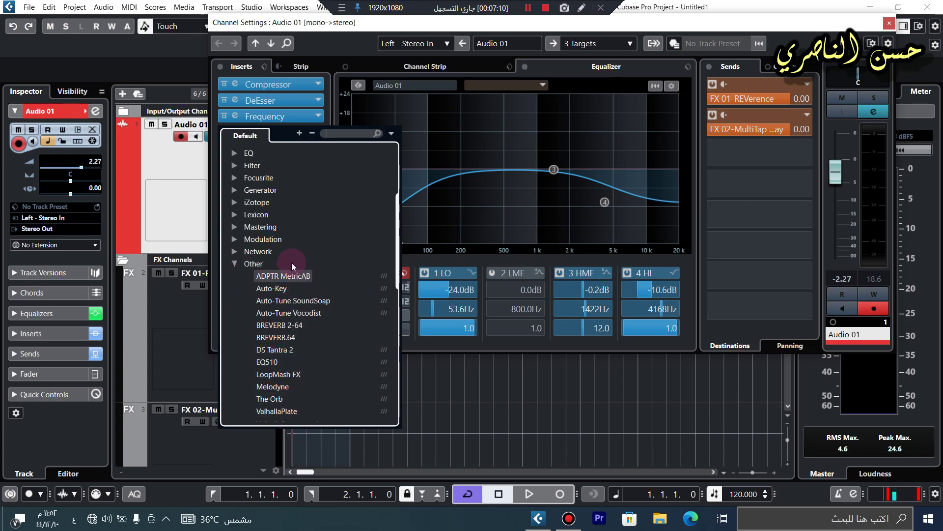
scroll(290, 261, down, 5)
scroll(319, 295, up, 7)
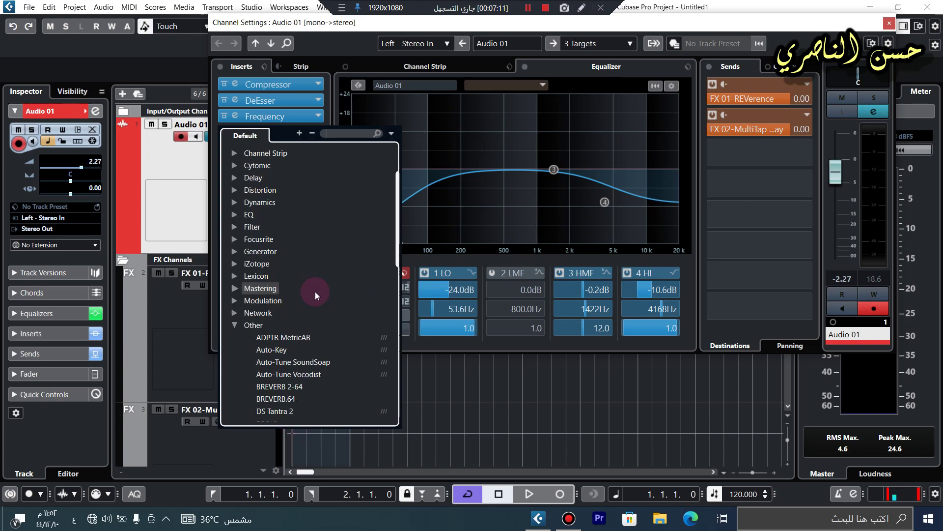
Look through the Network, Modulation, Mastering and Lexicon effects for the fourth insert slot
click(234, 314)
click(237, 301)
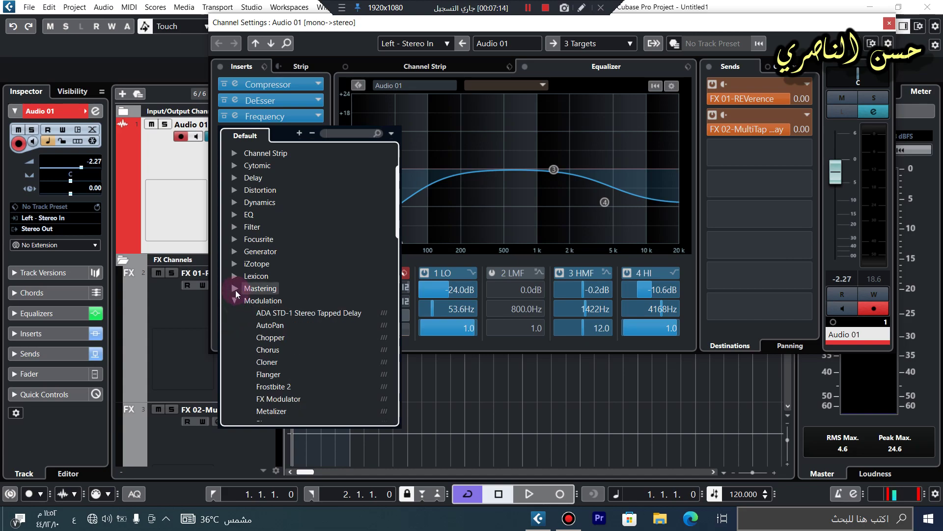
click(235, 288)
click(237, 275)
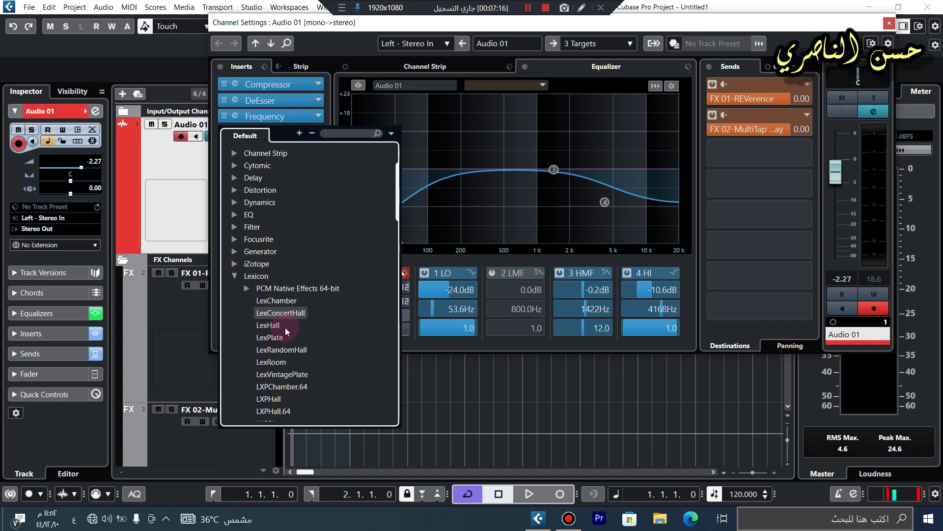
scroll(296, 340, down, 7)
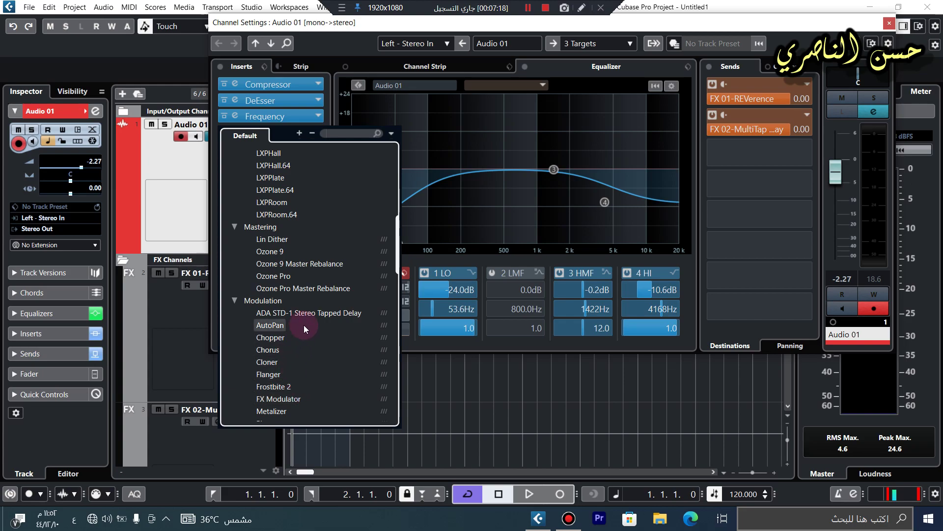
scroll(299, 323, down, 2)
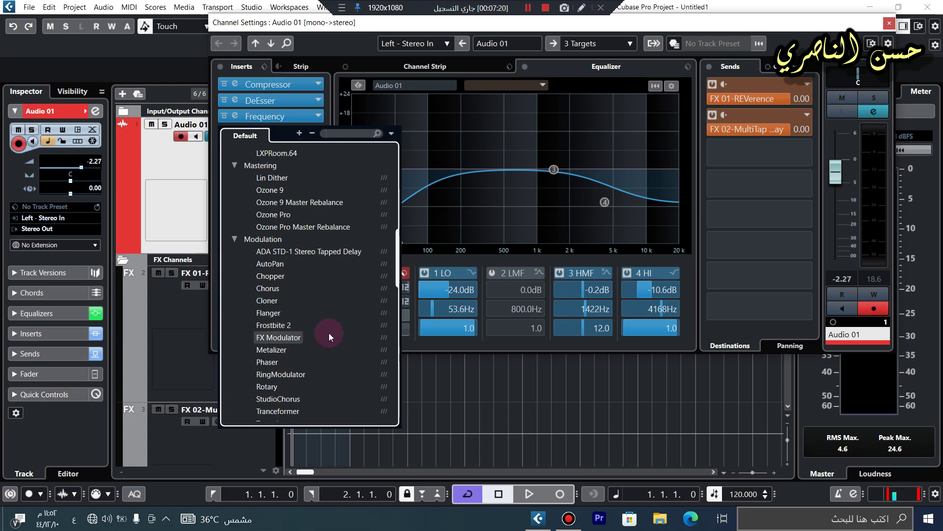
scroll(327, 330, down, 2)
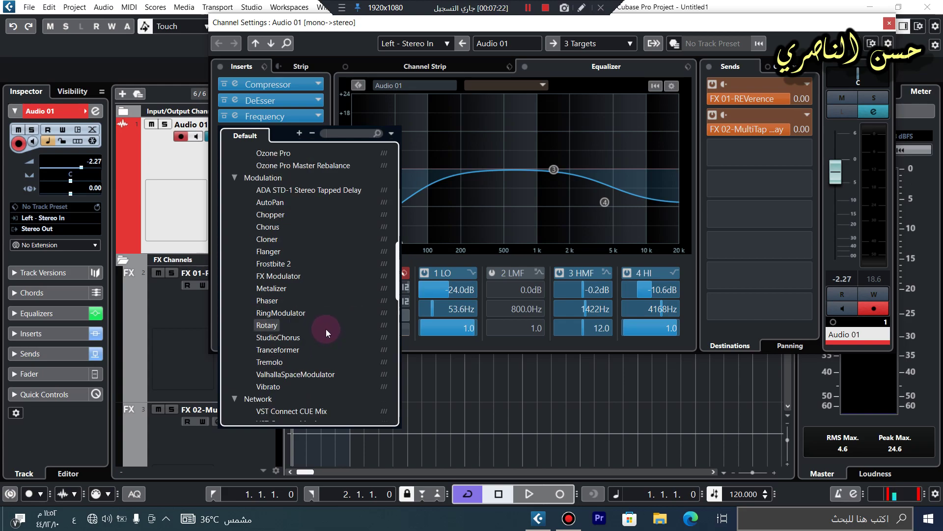
scroll(299, 264, up, 12)
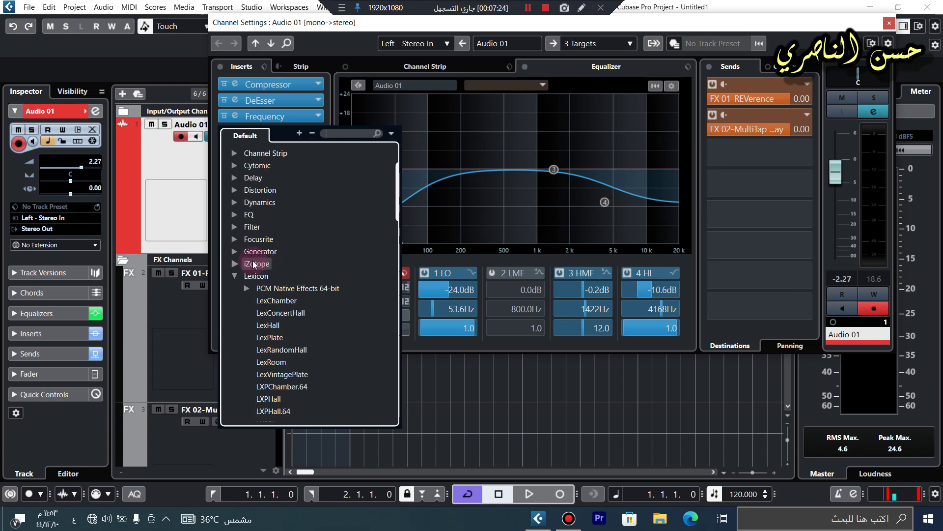
Browse the Generator, Focusrite, Filter and Dynamics effects and try FAST Limiter in the fourth insert slot, closing its window
click(235, 251)
click(236, 239)
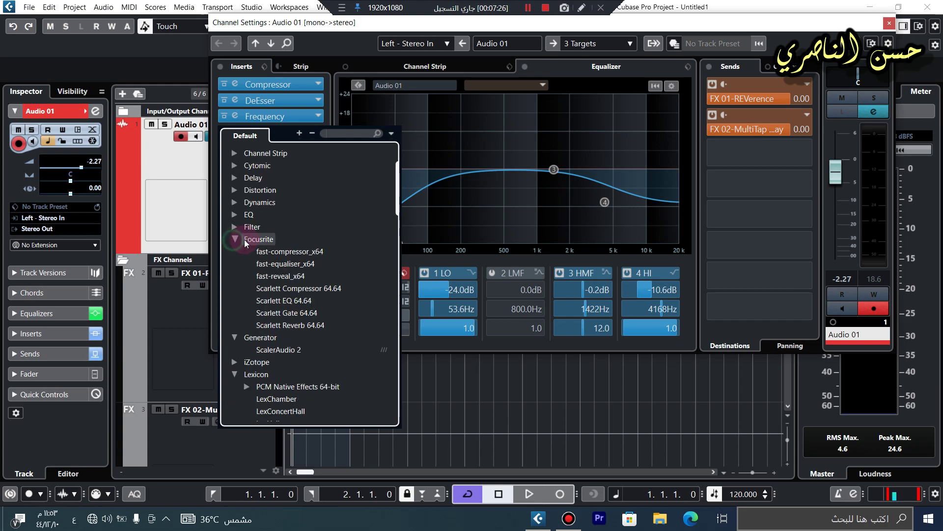
click(236, 226)
click(235, 201)
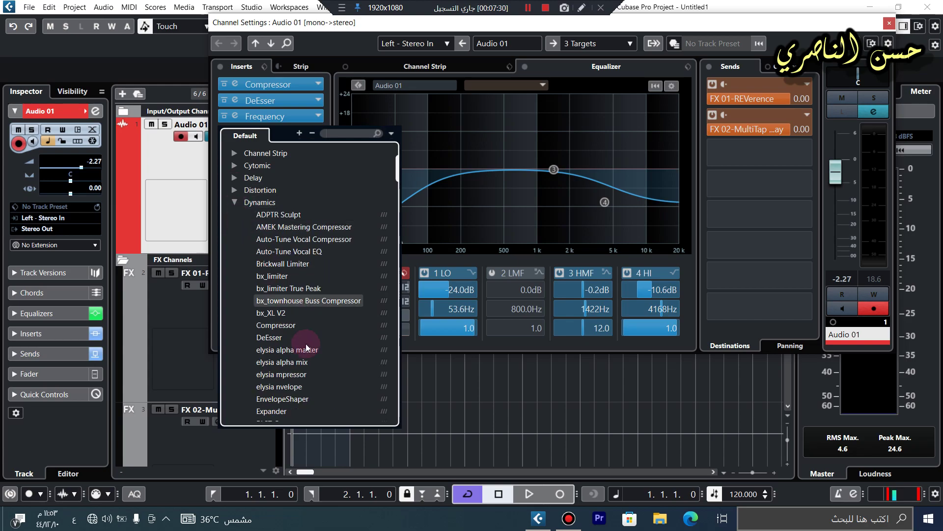
scroll(319, 351, down, 5)
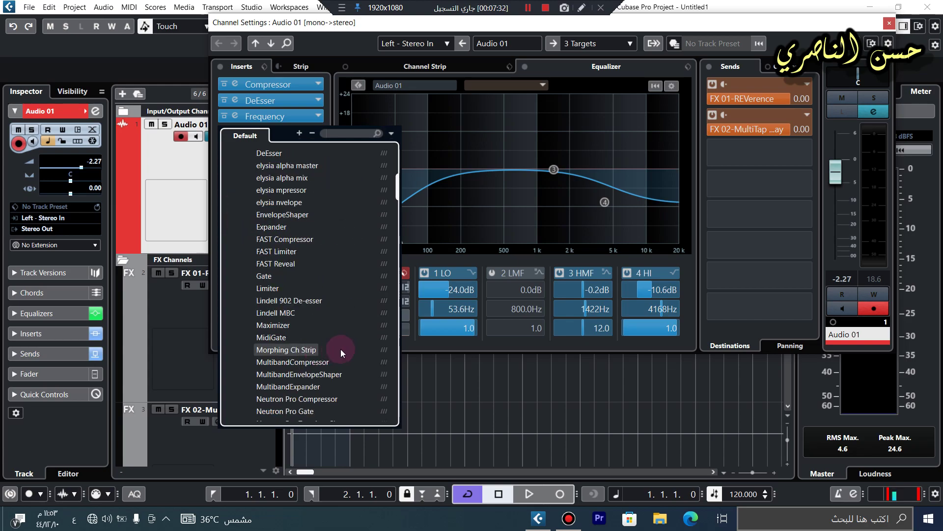
click(305, 251)
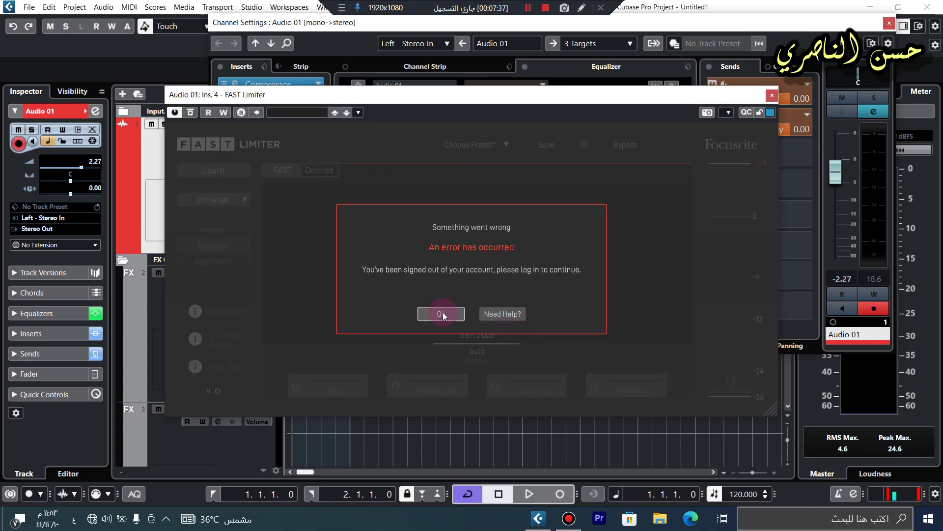
click(441, 314)
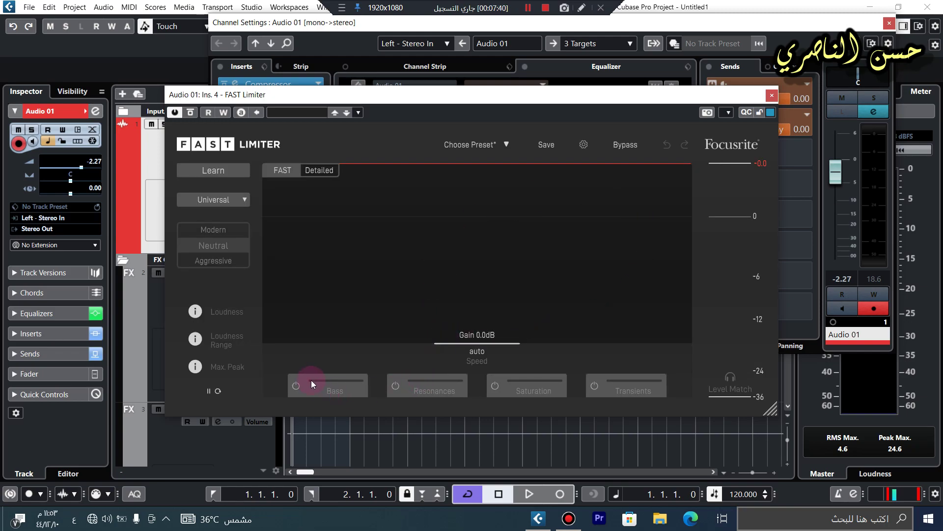
click(770, 92)
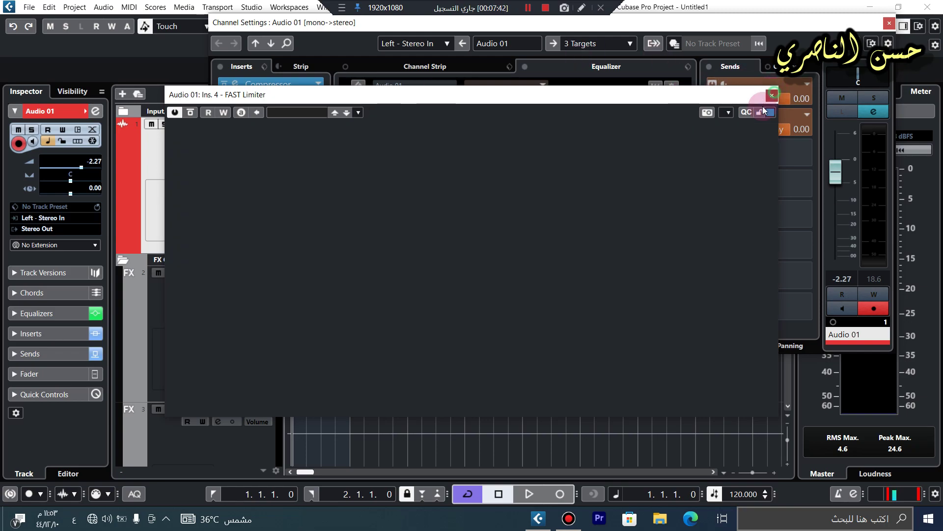
Load the Limiter dynamics effect into Audio 01's fourth insert slot
click(324, 134)
click(378, 393)
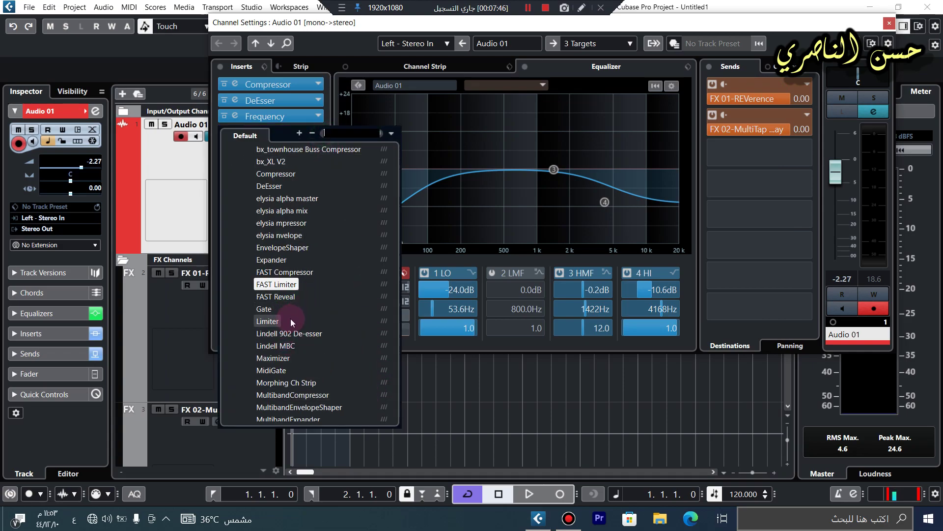
click(357, 284)
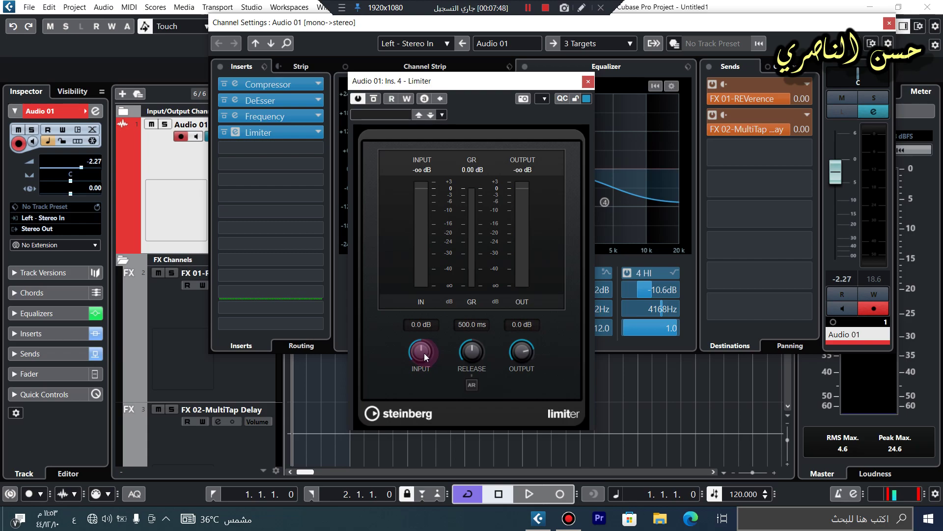
Play the vocal and set the Limiter's input to 0.2 dB, release to 430.0 ms and output to -9.0 dB, and close its window
key(space)
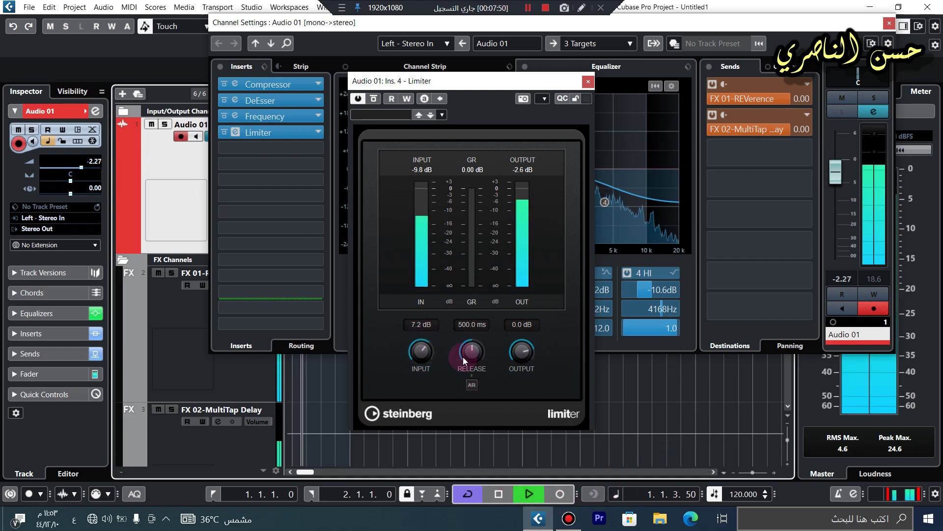
drag(429, 355, 438, 265)
drag(471, 351, 417, 402)
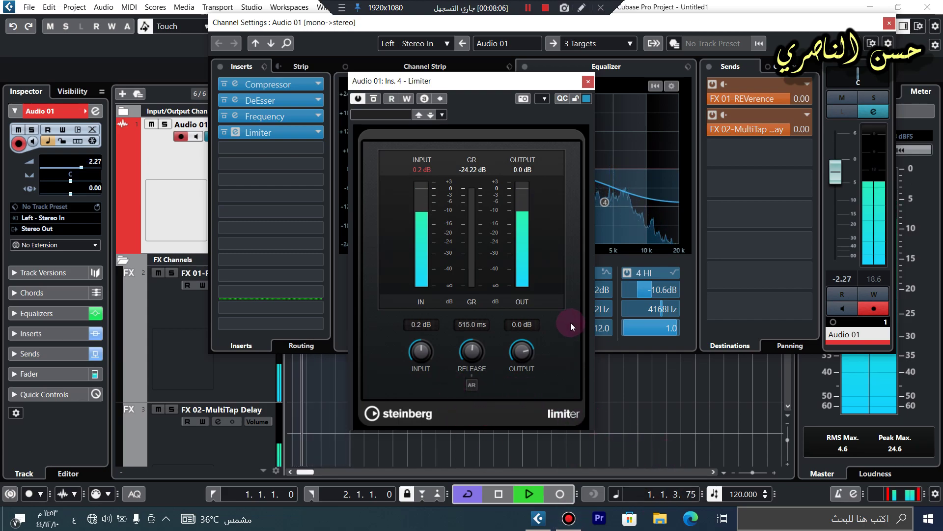
drag(524, 357, 518, 379)
drag(456, 347, 461, 369)
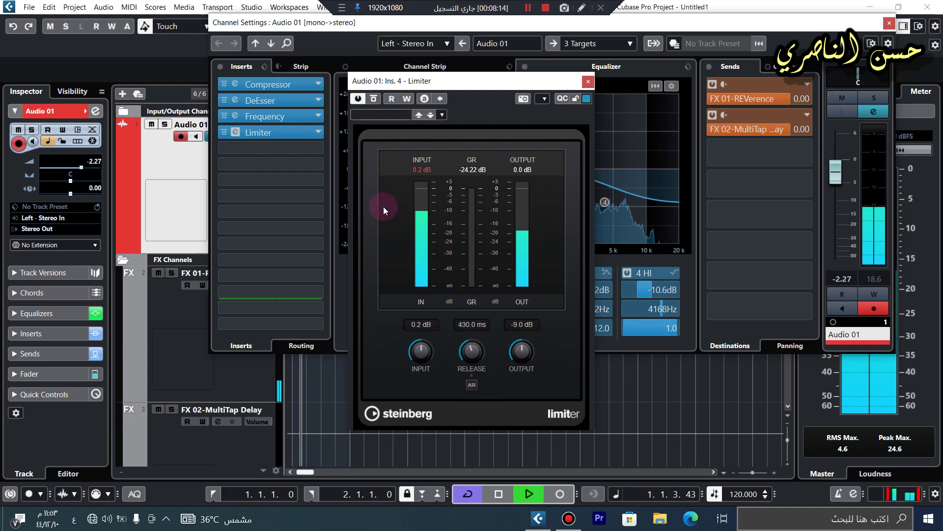
click(588, 81)
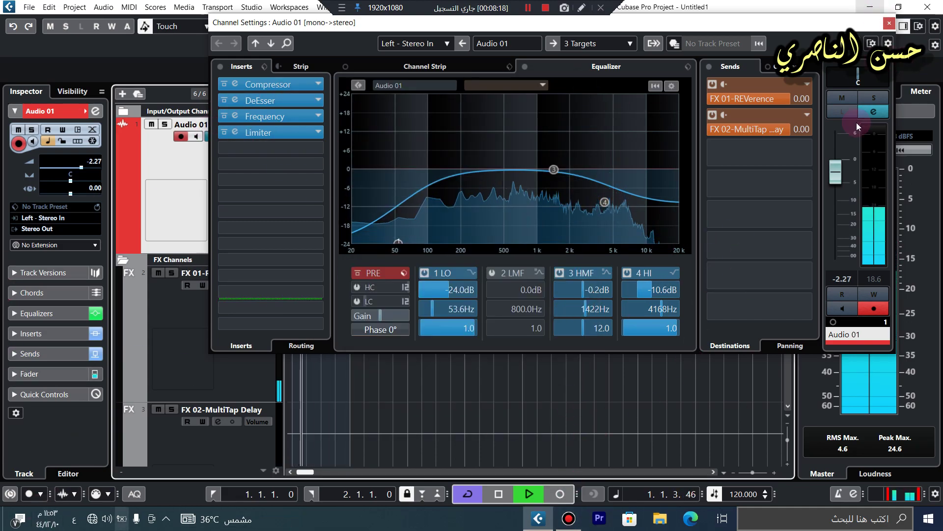
Zoom in on the vocal clip in the timeline and set Audio 01's REVerence send level to -10.7
click(890, 23)
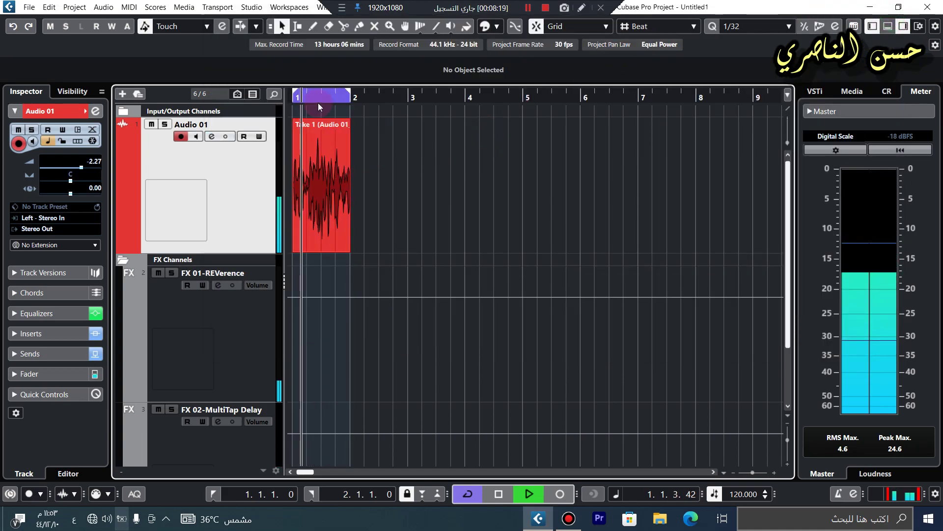
drag(317, 103, 288, 130)
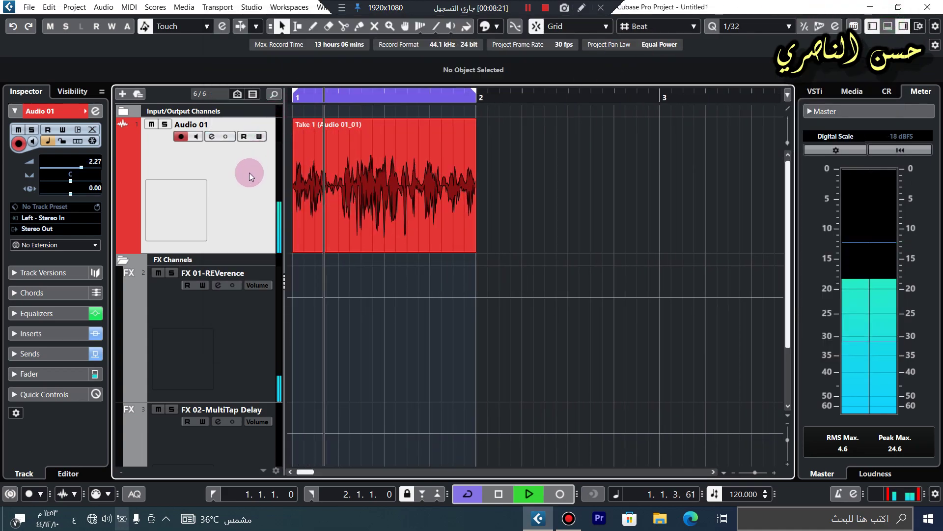
click(212, 136)
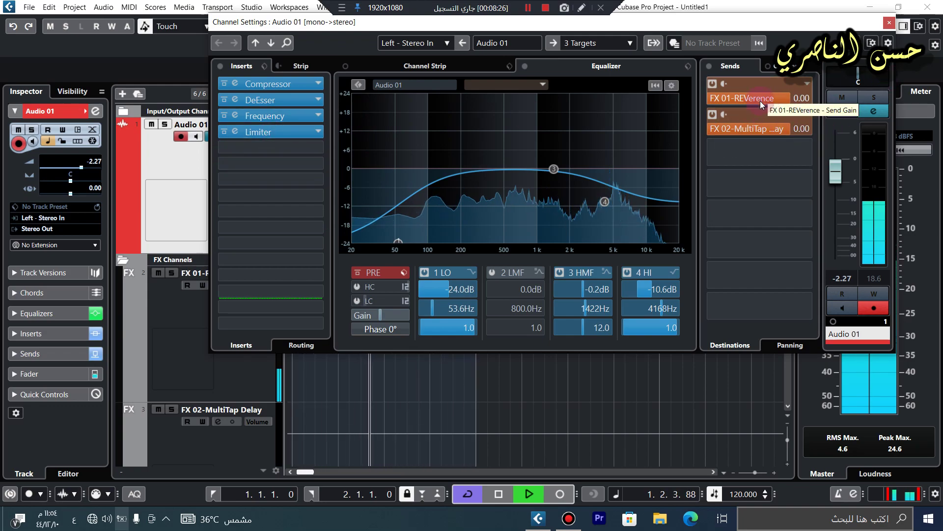
drag(779, 101, 719, 108)
Open the REVerence effect from Audio 01's first send and set its time scaling to 68% and output to 1.6 dB
right_click(741, 96)
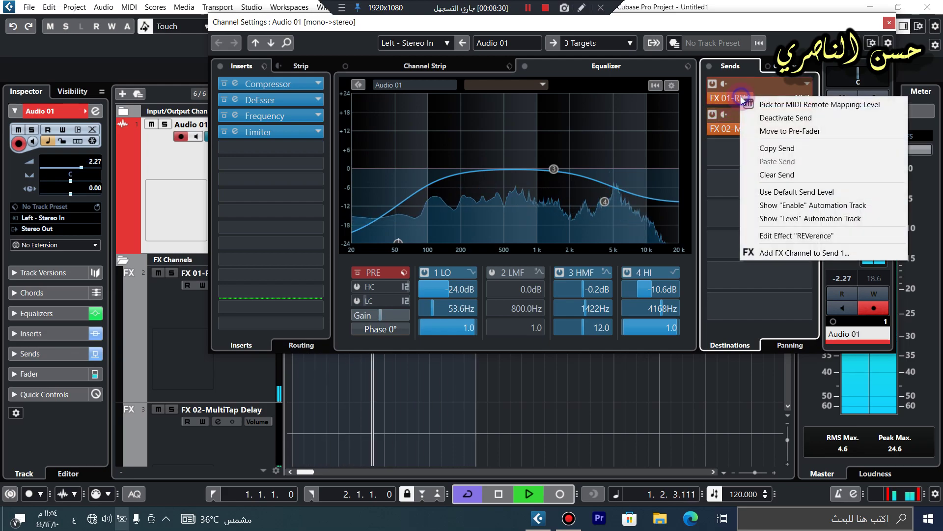
click(801, 235)
drag(632, 74, 553, 25)
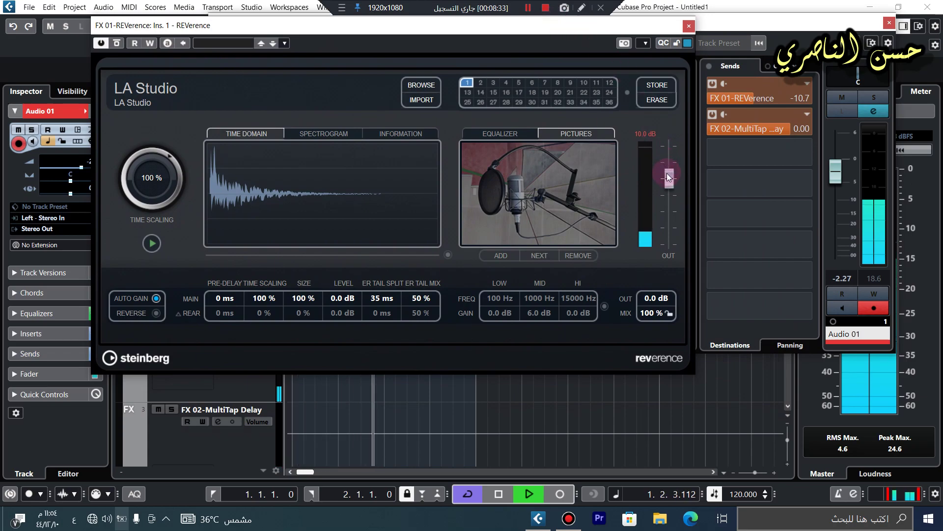
drag(154, 179, 142, 195)
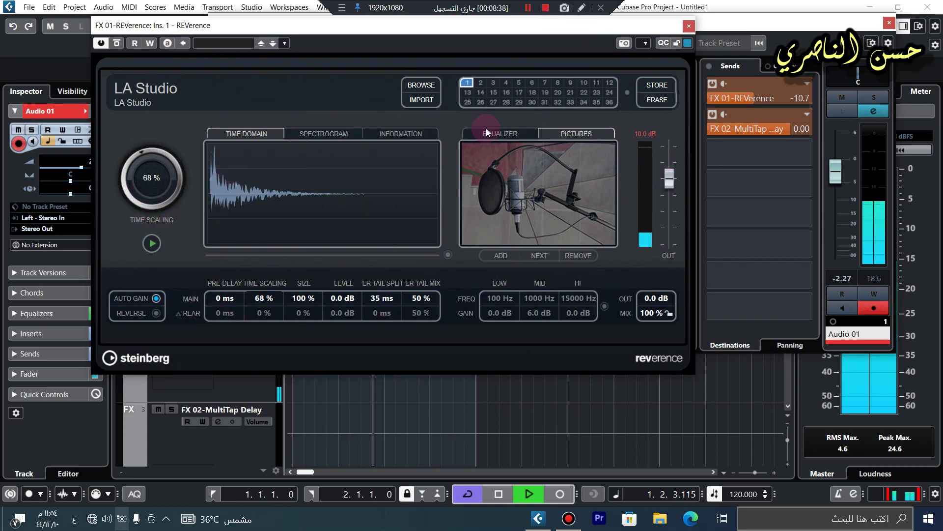
drag(669, 177, 680, 161)
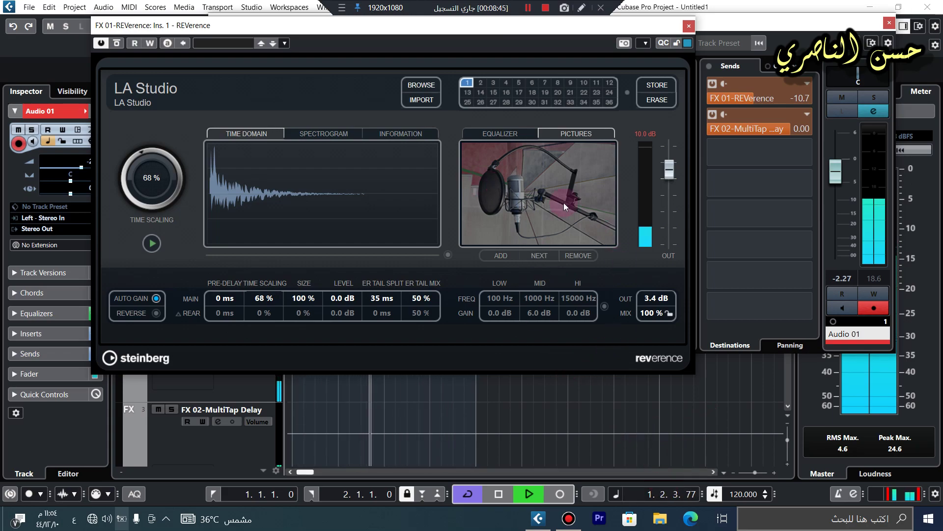
mouse_move(671, 176)
mouse_down()
mouse_move(672, 141)
mouse_move(668, 181)
mouse_up()
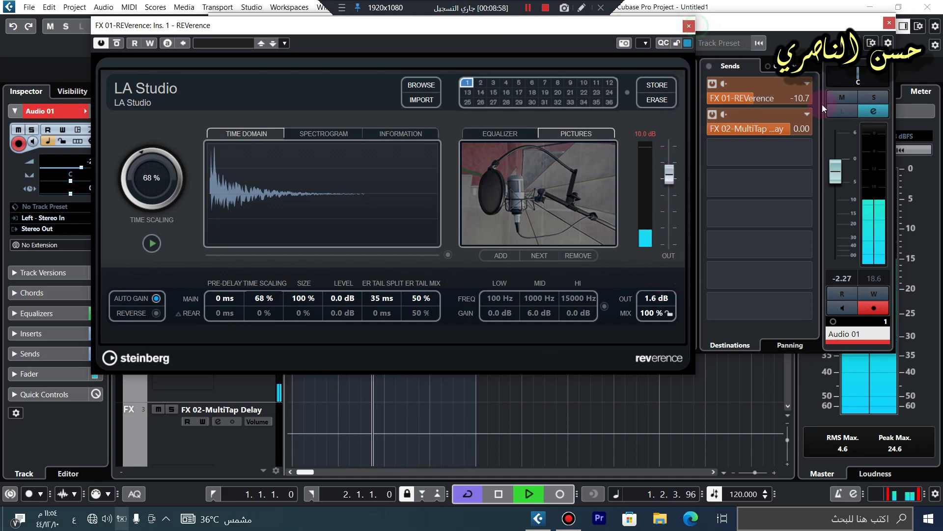
Open the MultiTap Delay send effect, close the channel settings, and set the feedback to 35% and the delay time to 1/1
right_click(759, 133)
click(715, 270)
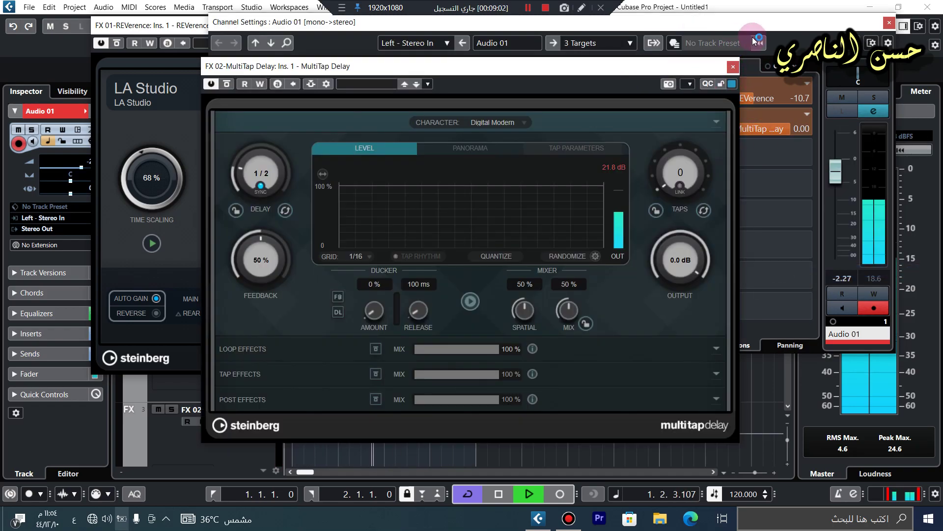
click(889, 27)
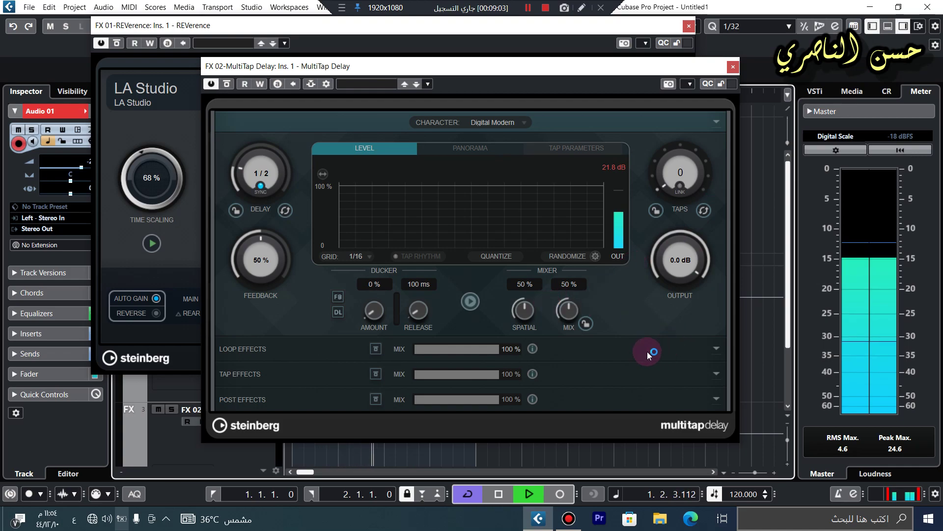
click(261, 278)
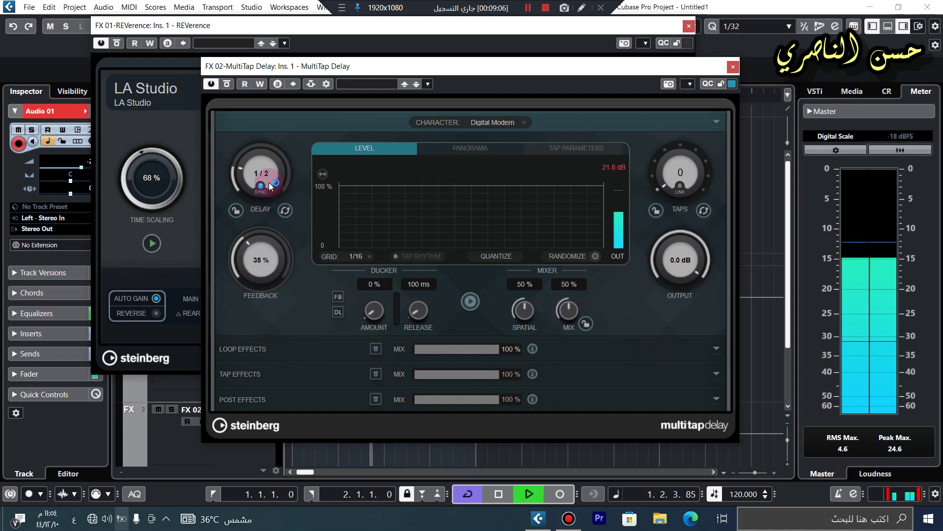
click(260, 172)
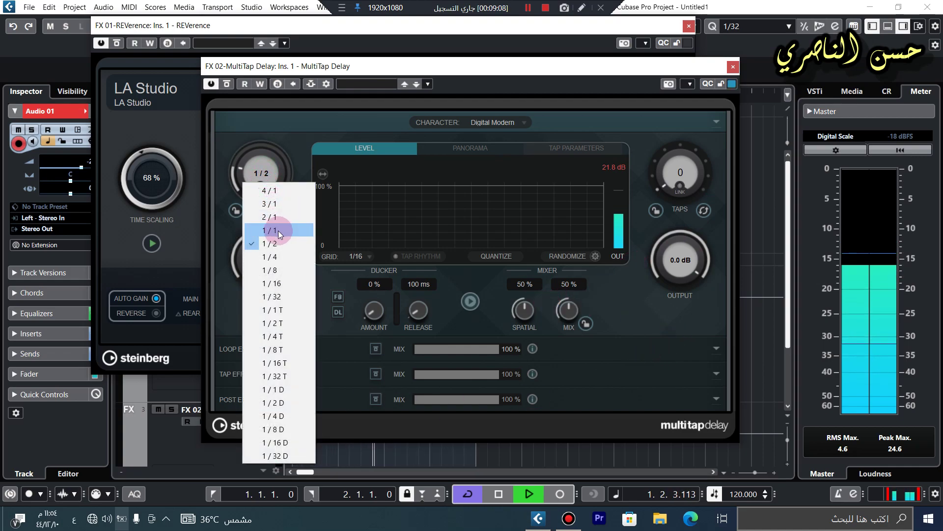
click(294, 229)
Give the MultiTap Delay 8 taps with levels rising from first to last, and lower its output to -17.4 dB
drag(715, 266, 633, 297)
drag(703, 148, 688, 128)
drag(690, 93, 689, 91)
drag(355, 197, 407, 212)
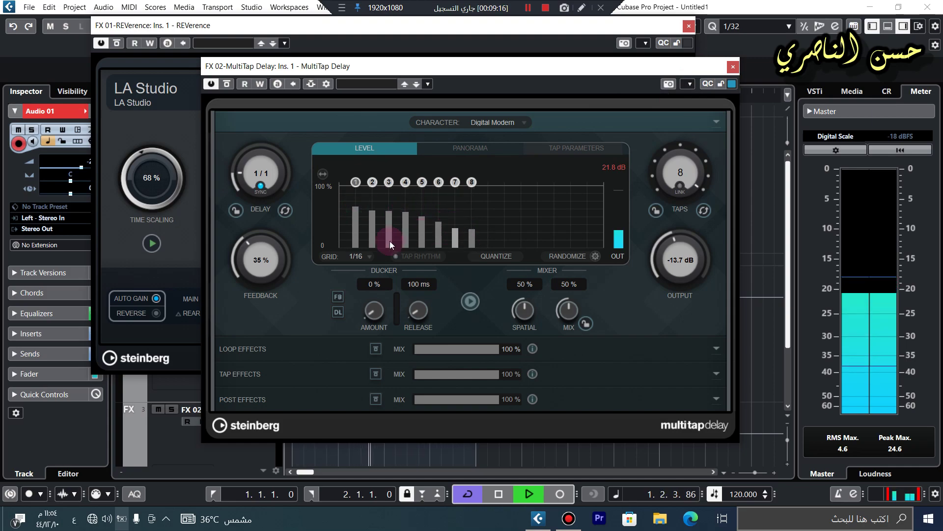
drag(400, 216, 473, 194)
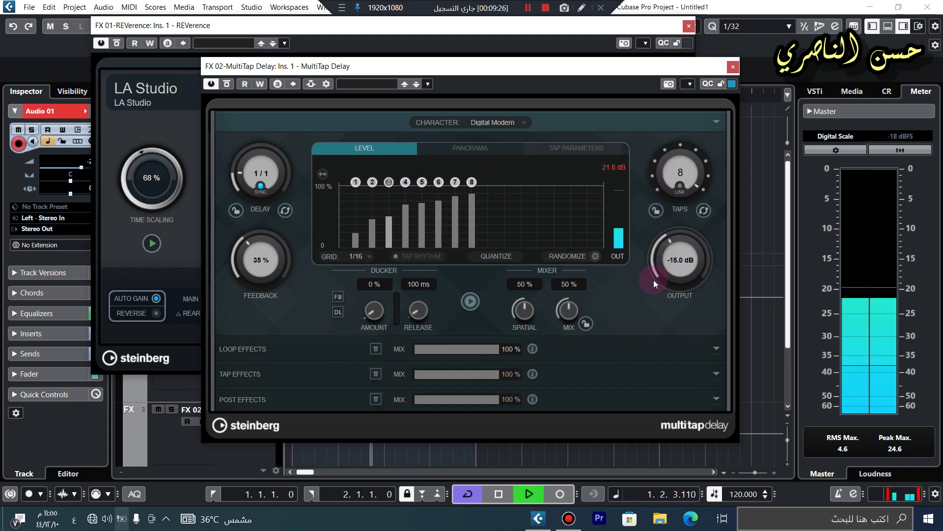
drag(648, 312, 646, 284)
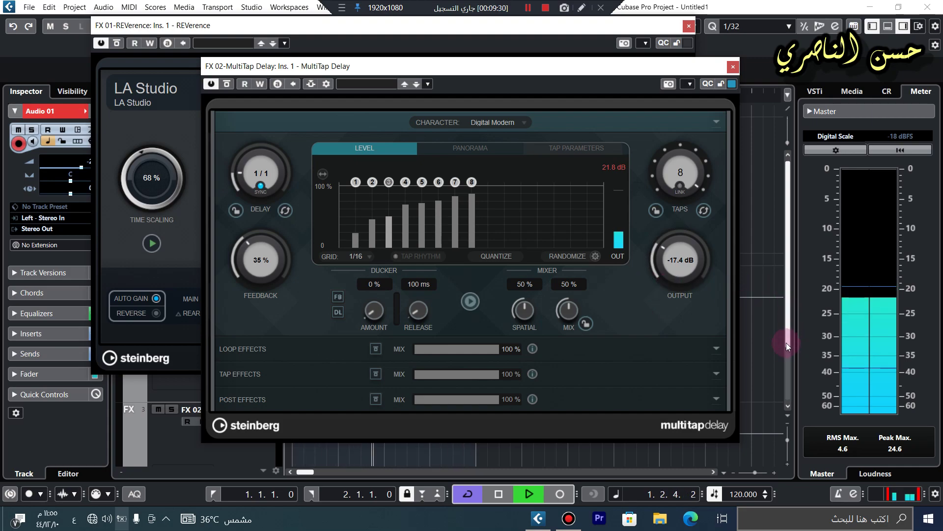
Close the MultiTap Delay window and move the REVerence window below the upper part of the Audio 01 clip
click(567, 519)
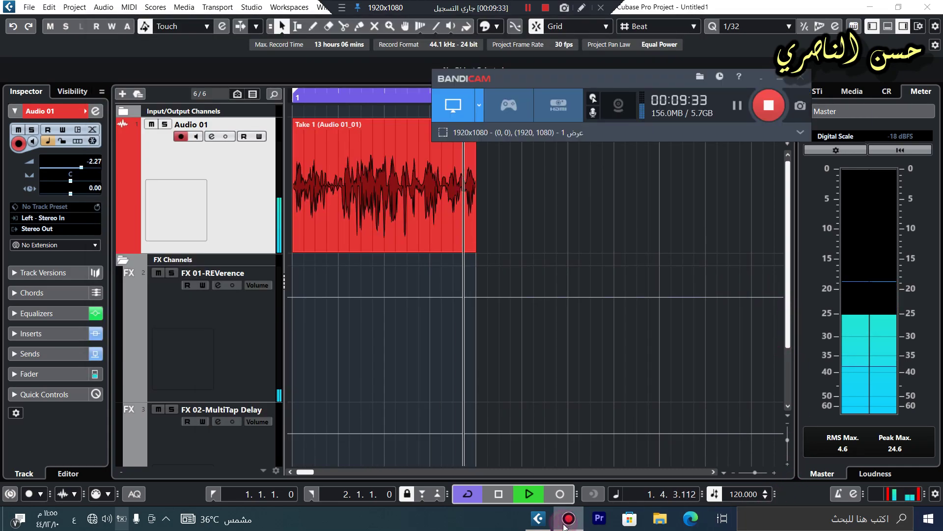
click(555, 346)
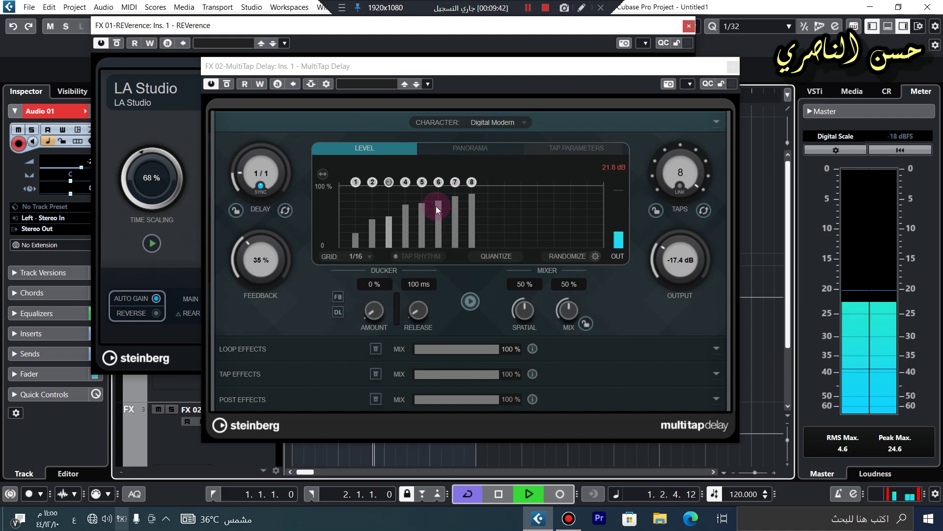
click(732, 68)
drag(624, 17, 812, 160)
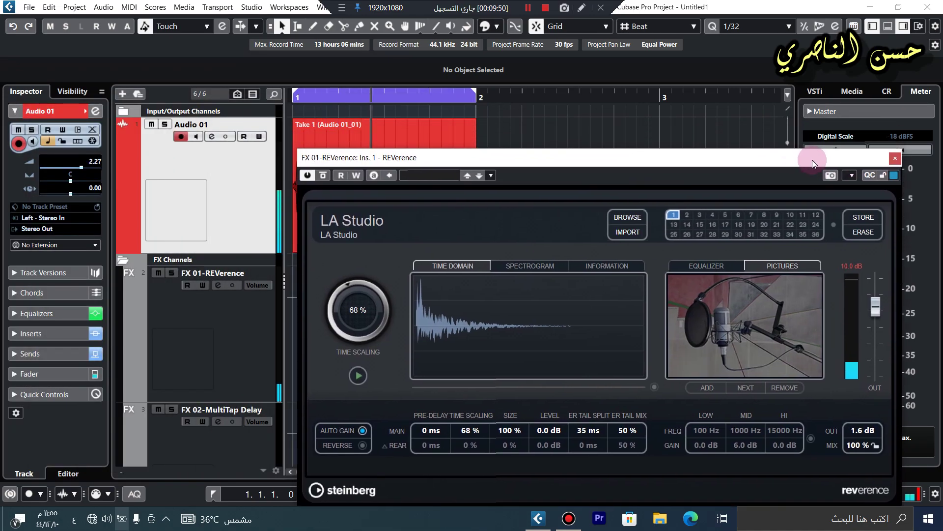
drag(730, 158, 606, 179)
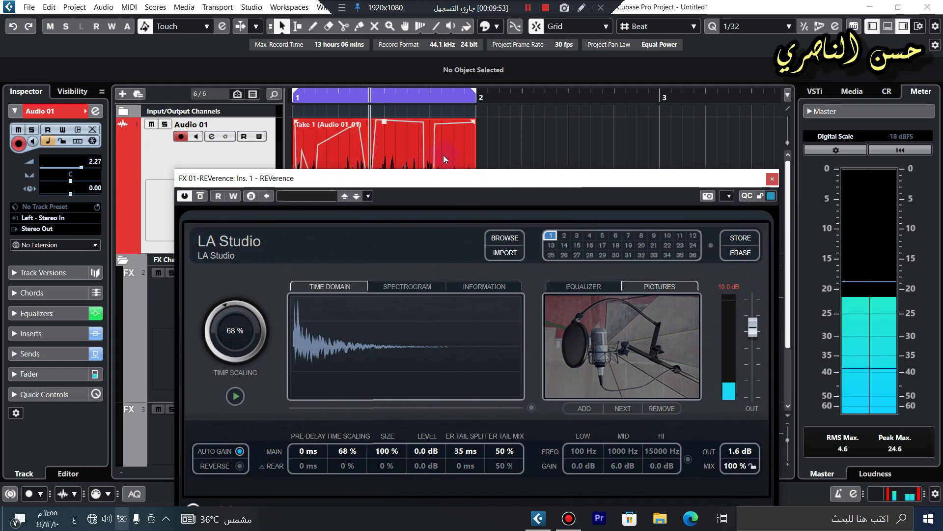
drag(344, 177, 389, 184)
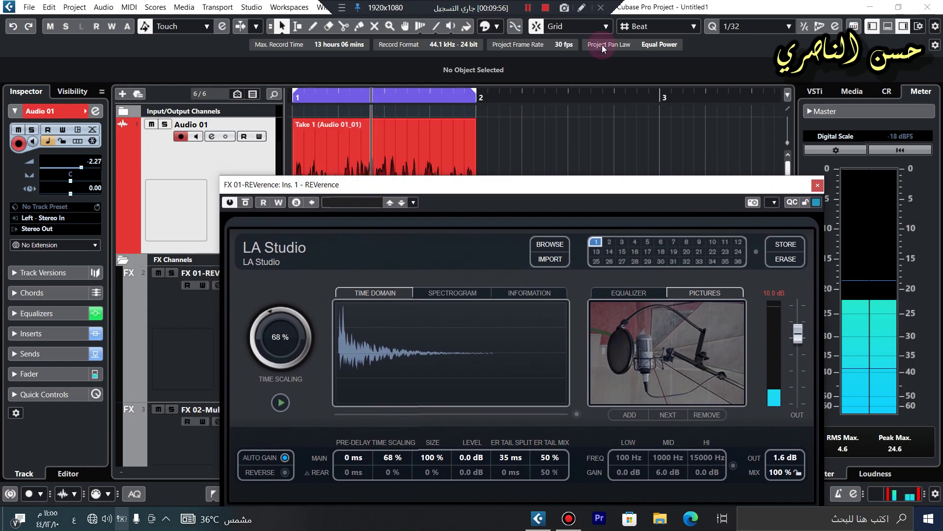
Bring up the VST Instruments rack, then close it together with the REVerence window
click(253, 7)
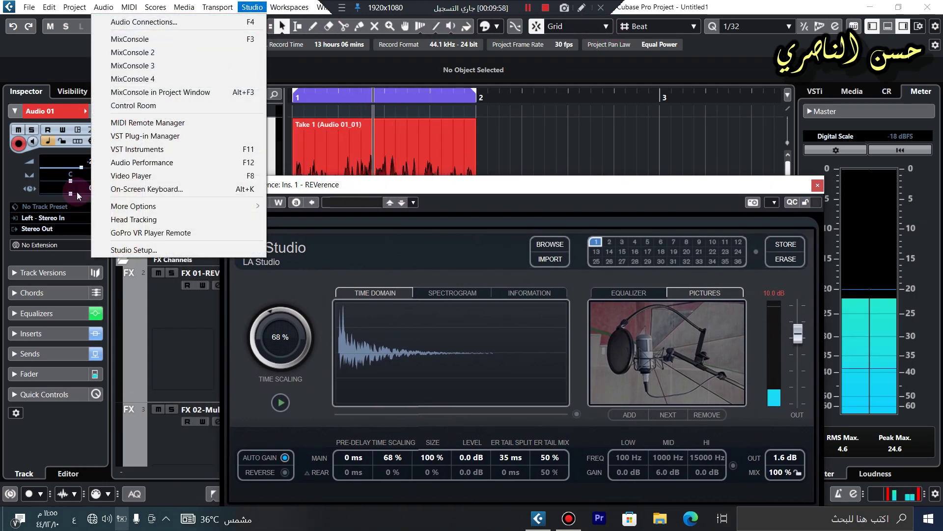
click(162, 150)
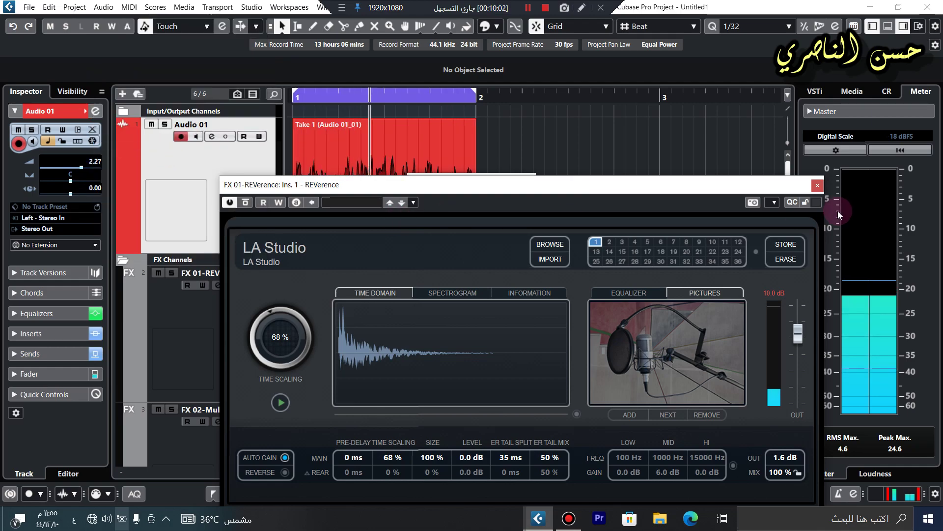
click(818, 185)
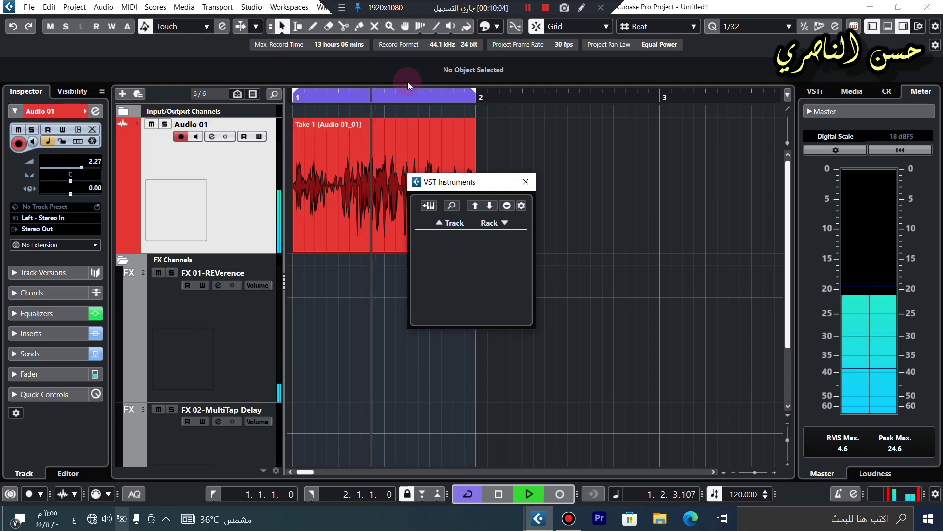
click(533, 187)
Examine the installed VST effects in a maximized VST Plug-in Manager from end to end, and close the manager
click(252, 6)
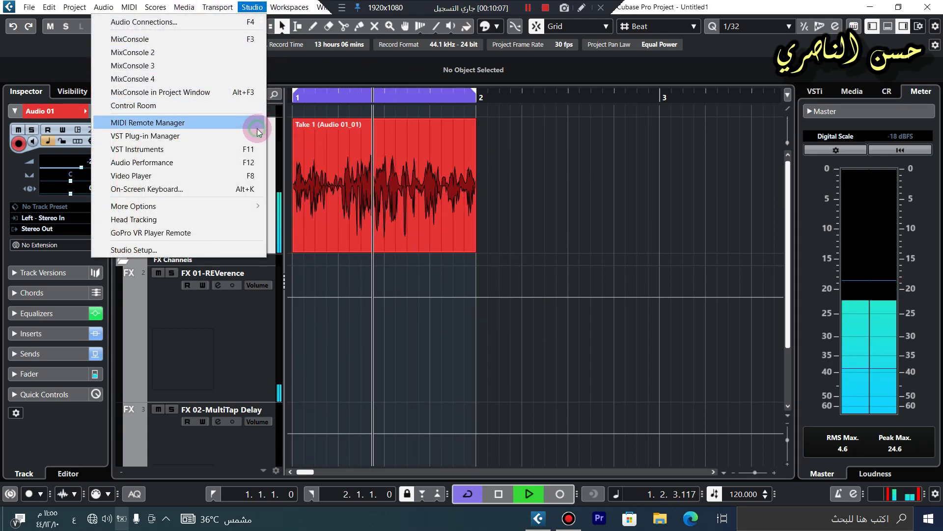
click(257, 141)
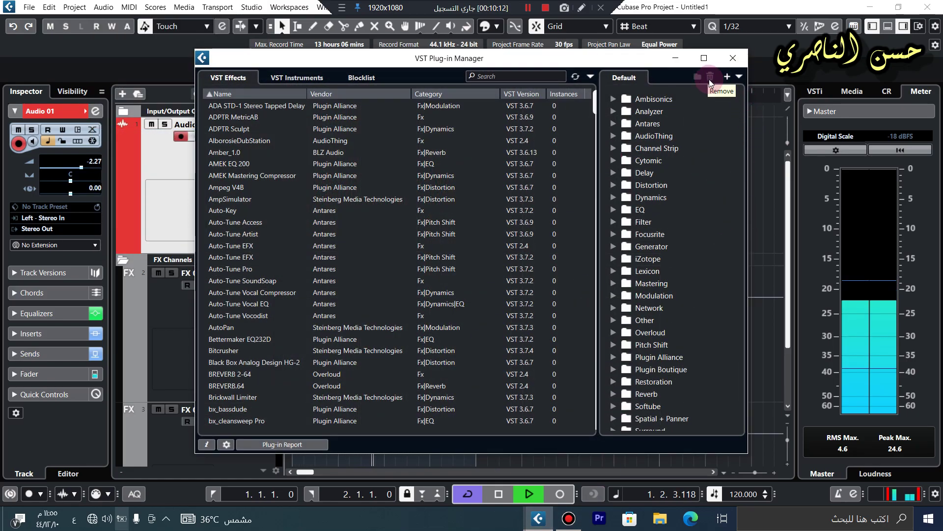
drag(594, 107, 603, 430)
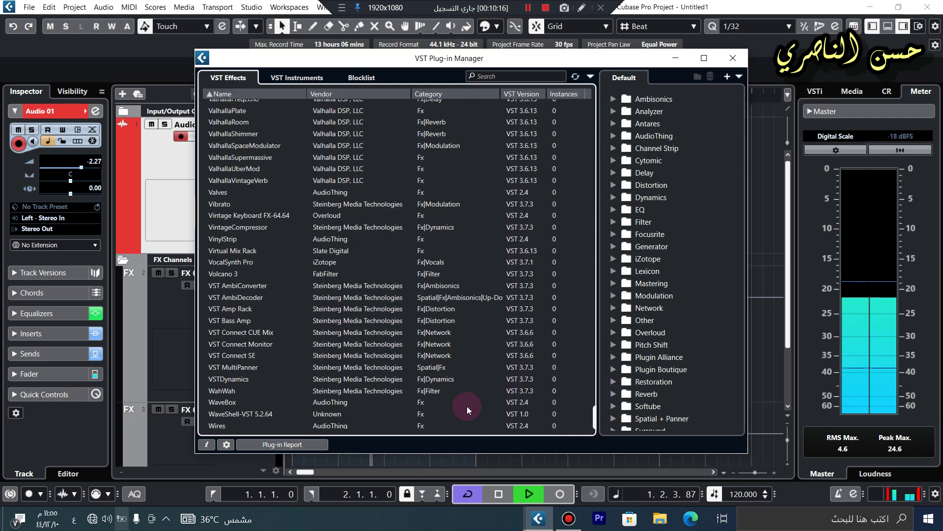
double_click(438, 62)
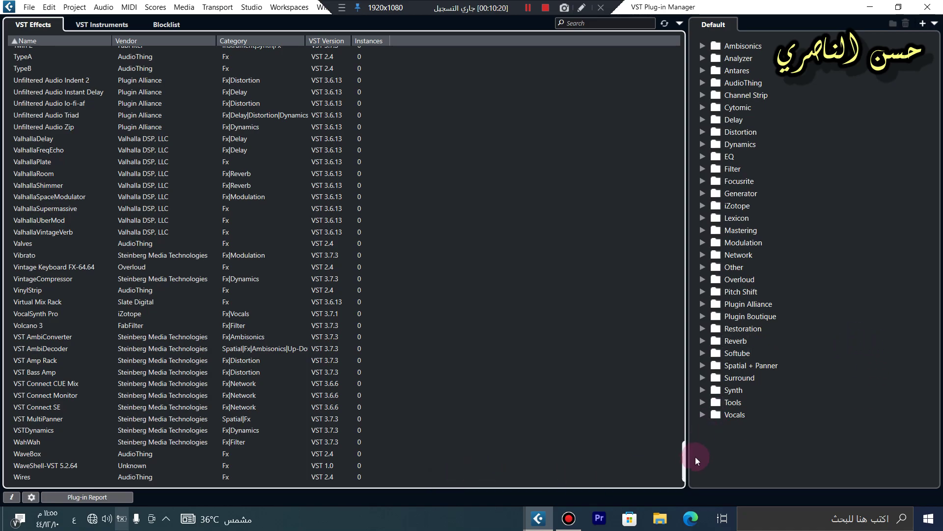
scroll(681, 465, up, 3)
drag(683, 462, 854, 91)
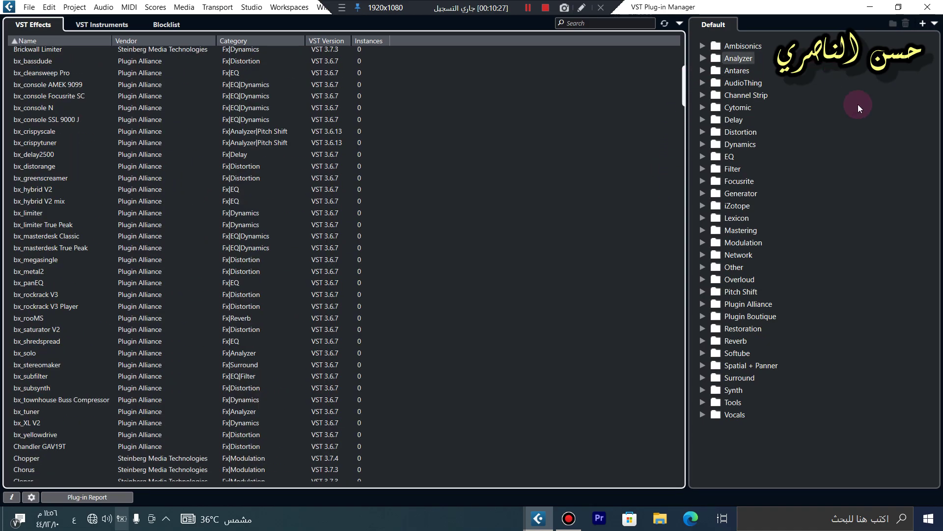
scroll(337, 297, up, 8)
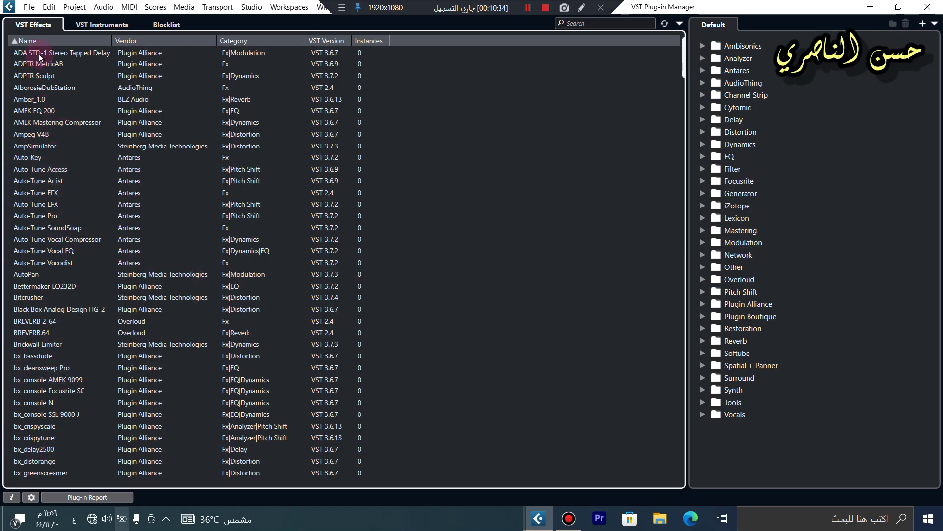
scroll(59, 438, down, 20)
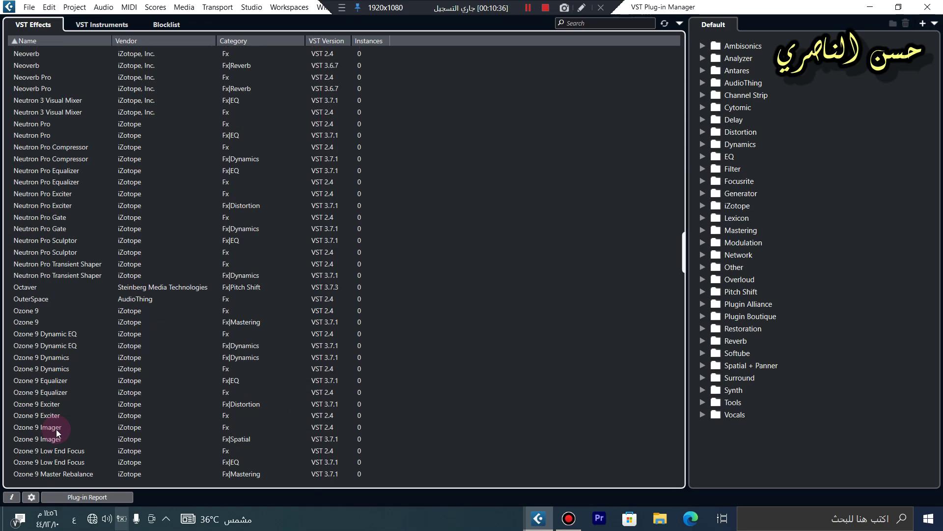
right_click(56, 429)
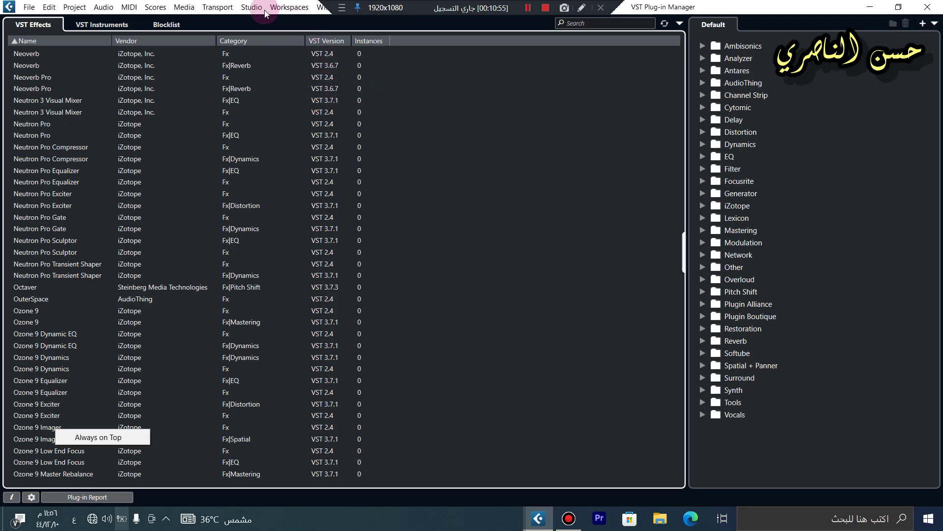
click(552, 207)
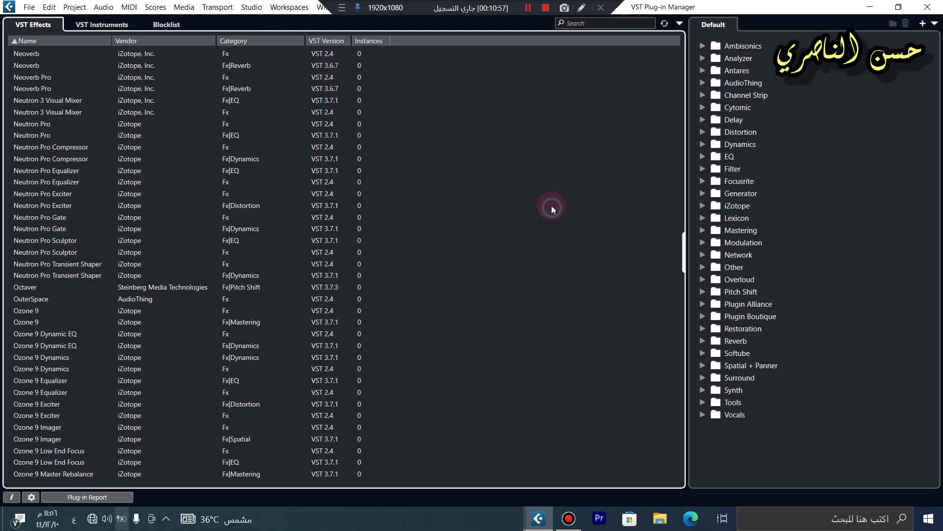
click(925, 7)
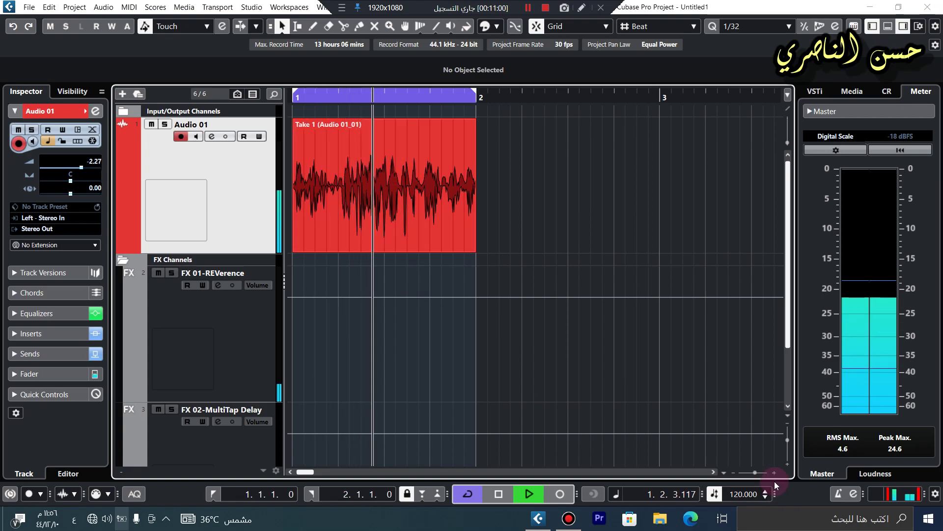
Lower the Audio 01 track volume to -22.3 dB
click(205, 219)
drag(77, 167, 54, 167)
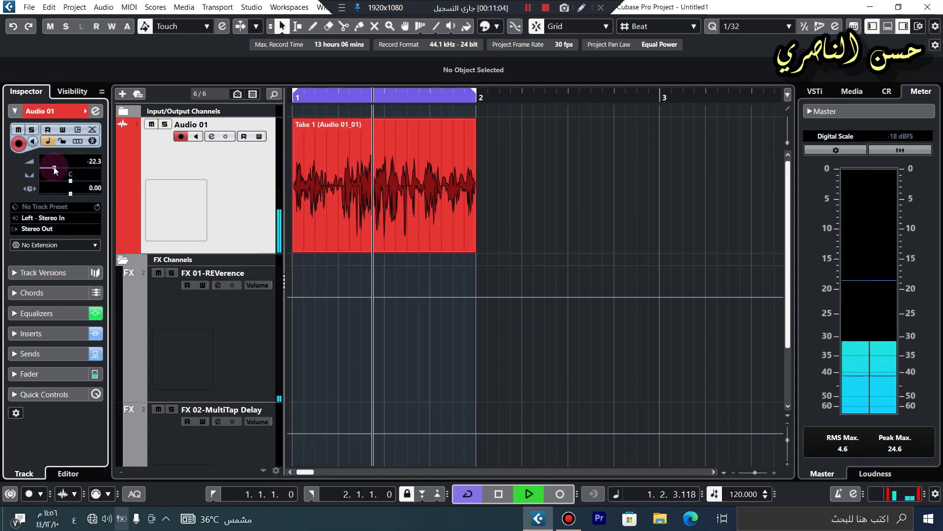
click(582, 175)
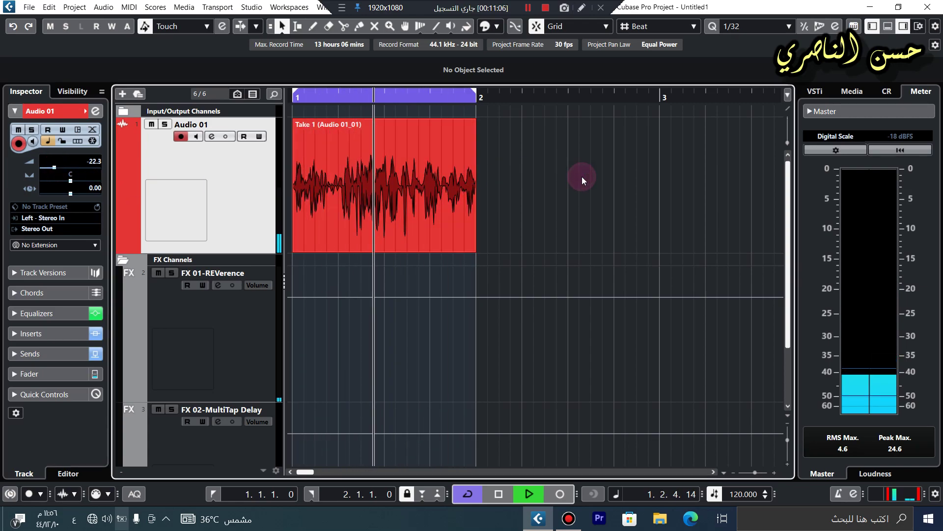